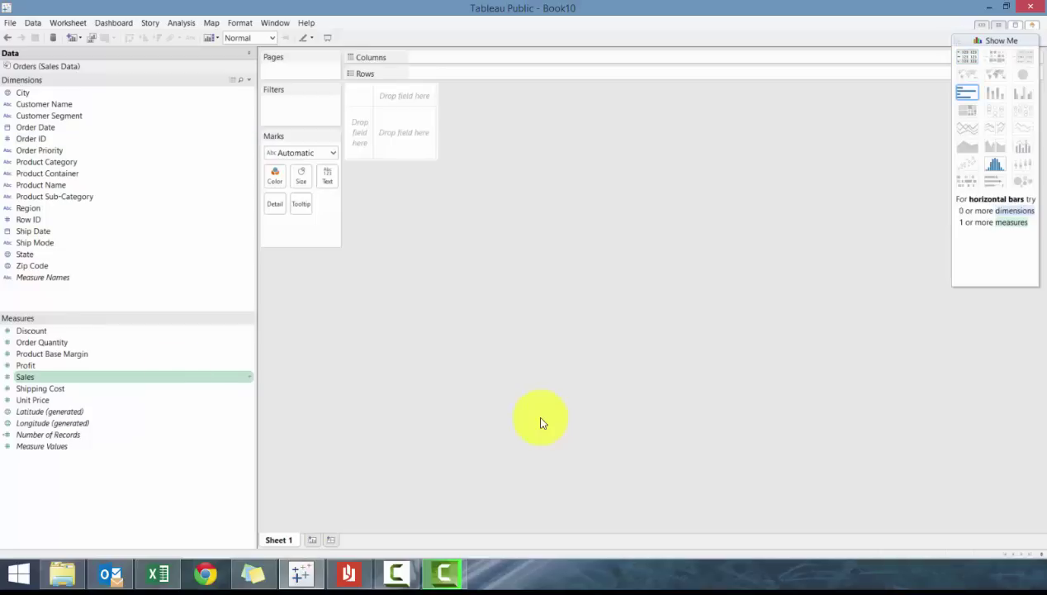
Select Sales, Profit and Order ID and turn them into a scatter plot with one mark per order.
left_click(150, 365, "ctrl")
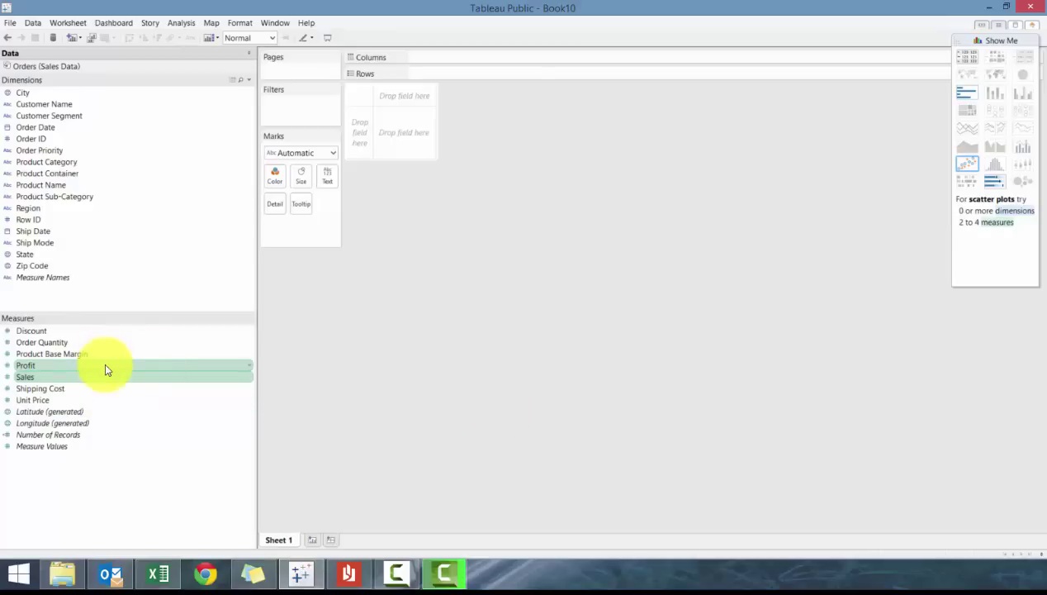
left_click(89, 138, "ctrl")
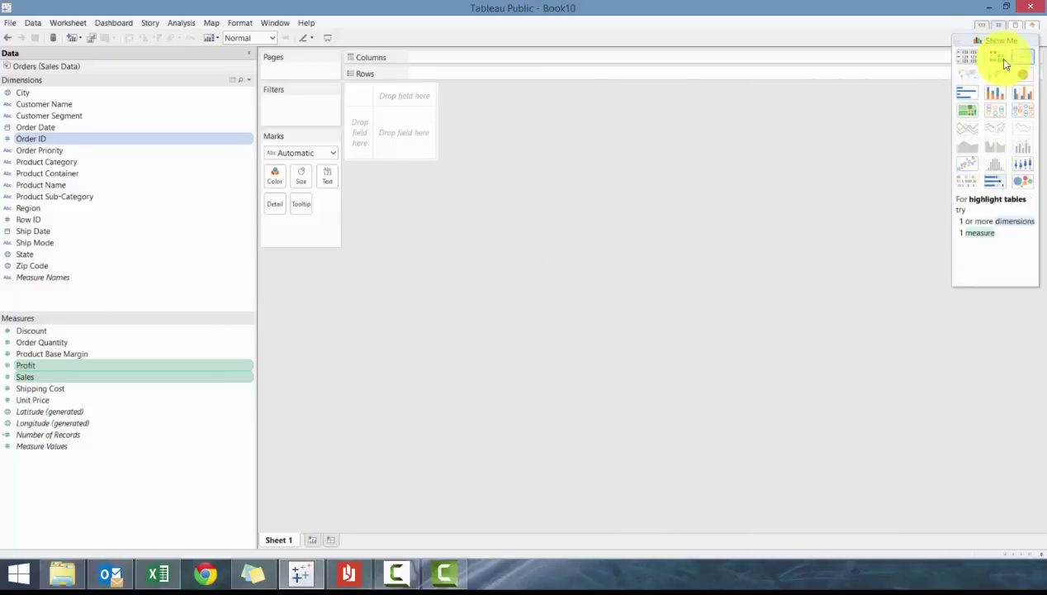
left_click(967, 164)
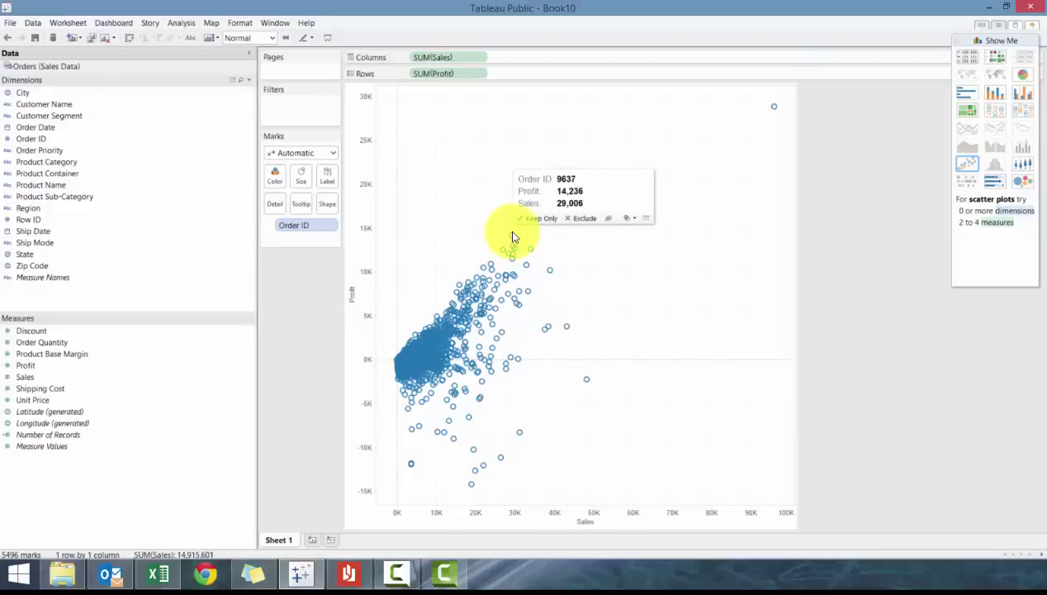
Clear the sheet and drag Sales and Profit onto the view to form a scatter plot.
left_click(107, 38)
left_click_drag(65, 376, 390, 411)
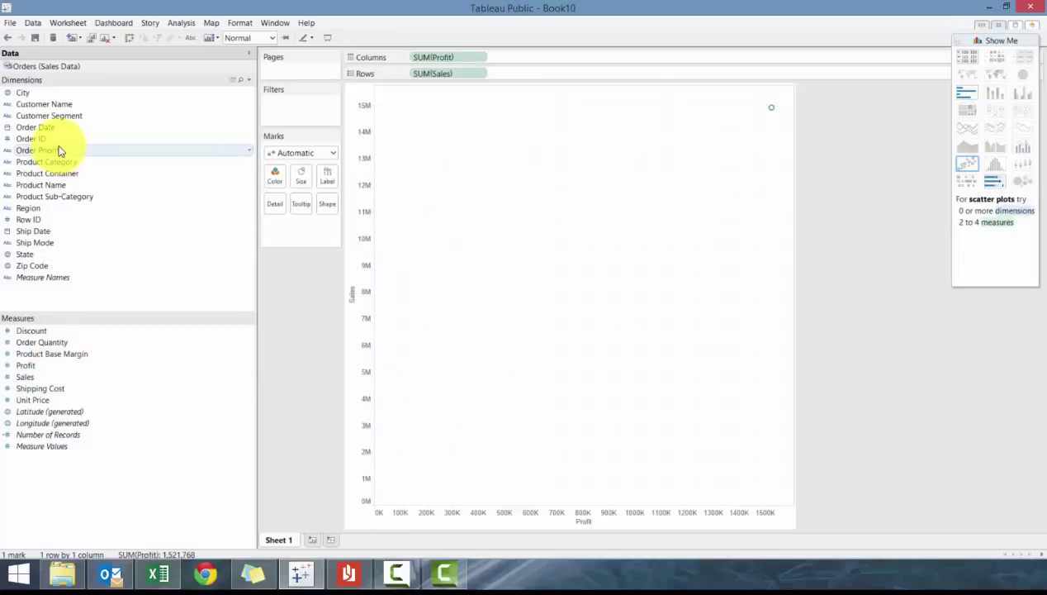
left_click_drag(58, 139, 387, 128)
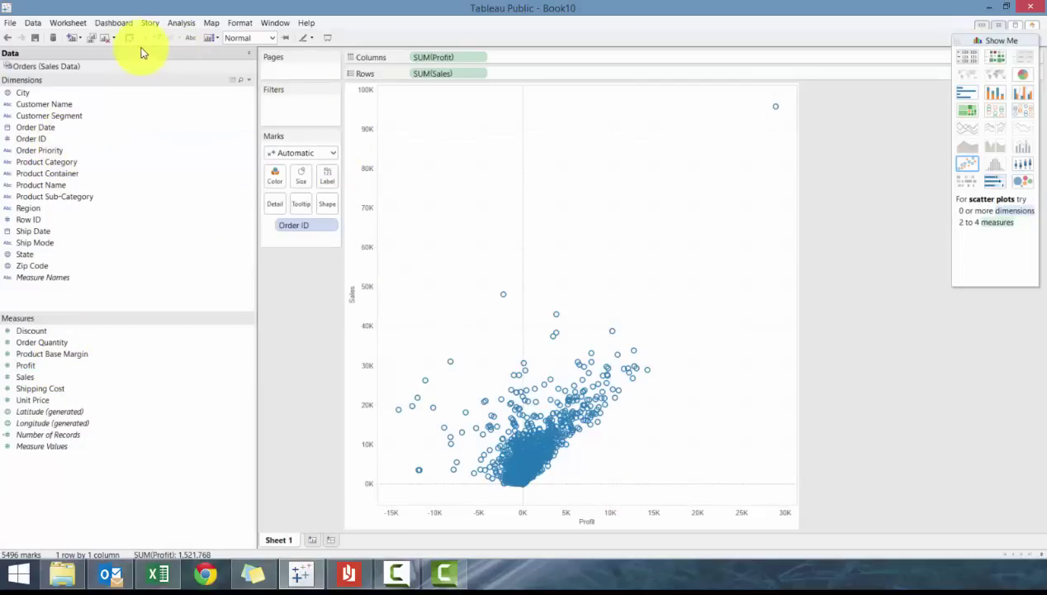
Toggle Swap Rows and Columns repeatedly, ending with Profit on Columns and Sales on Rows.
key("ctrl+w")
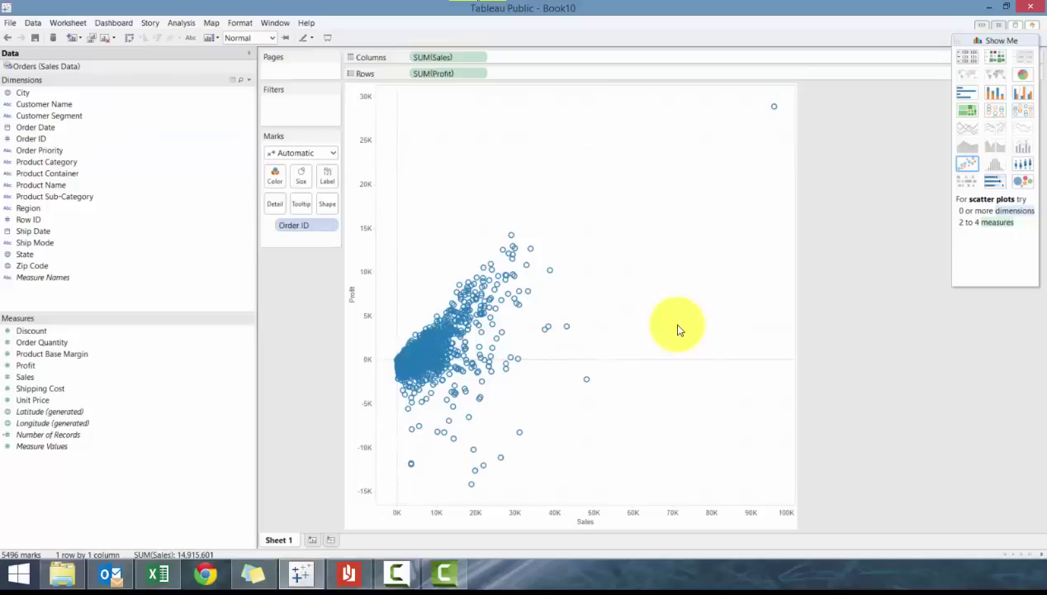
left_click(128, 39)
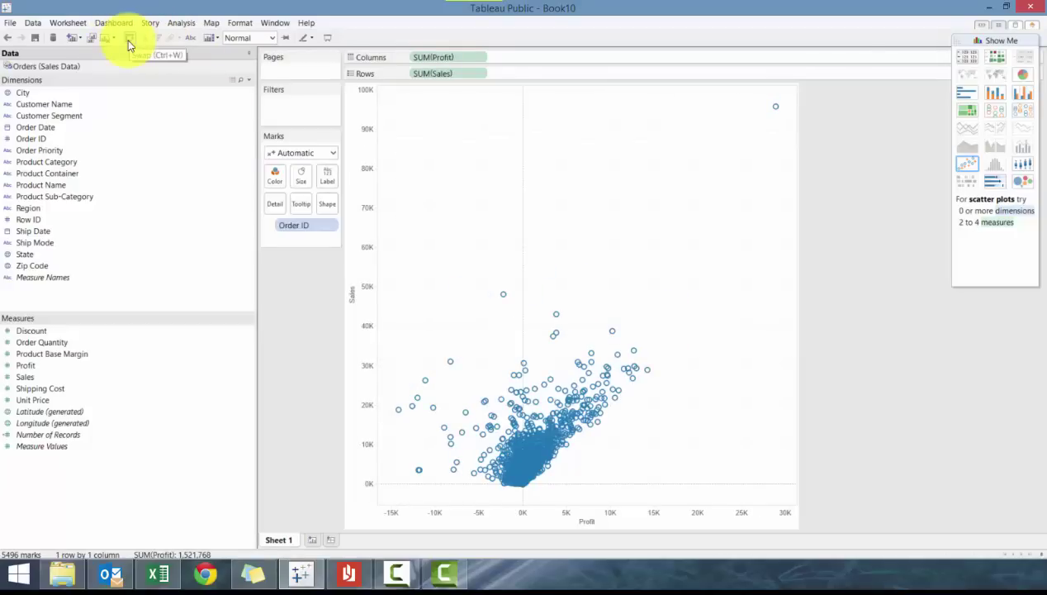
key("ctrl+w")
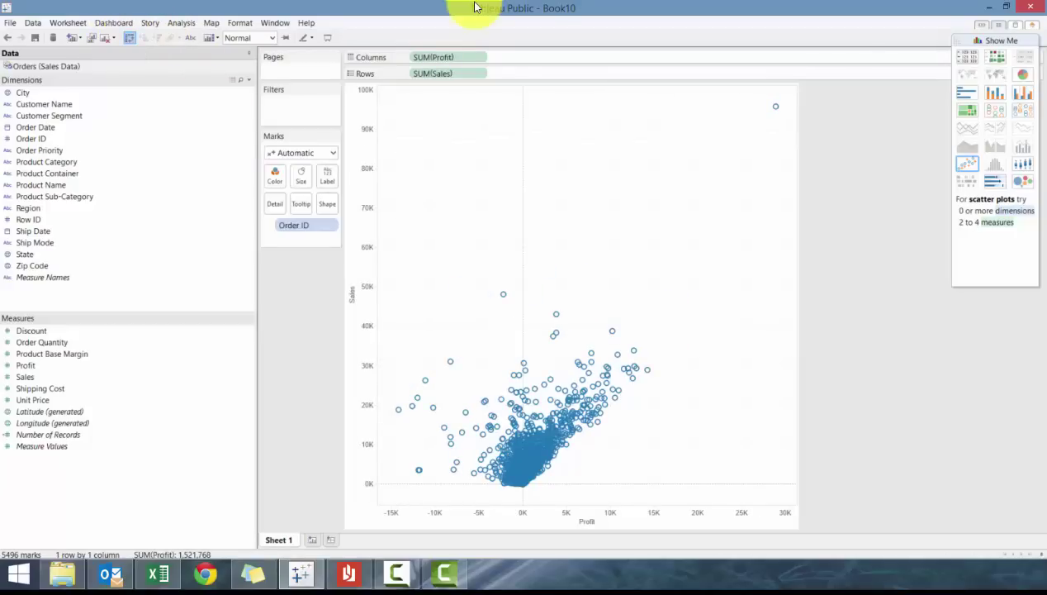
key("ctrl+w")
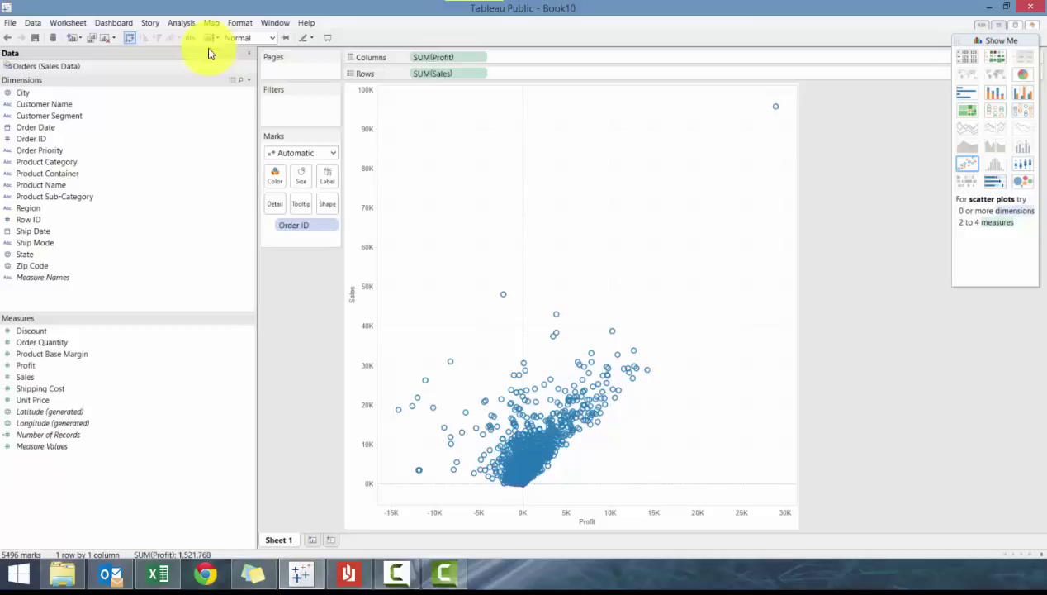
Clear the sheet and rebuild the scatter: Sales on Columns, Profit on Rows, Order ID on Detail.
left_click(105, 39)
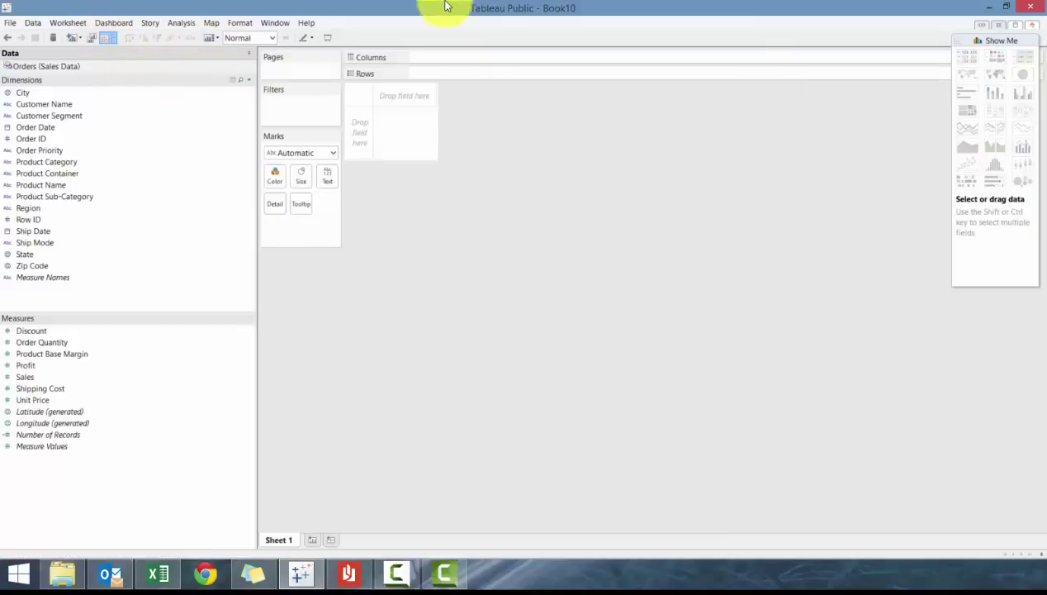
left_click_drag(37, 377, 793, 73)
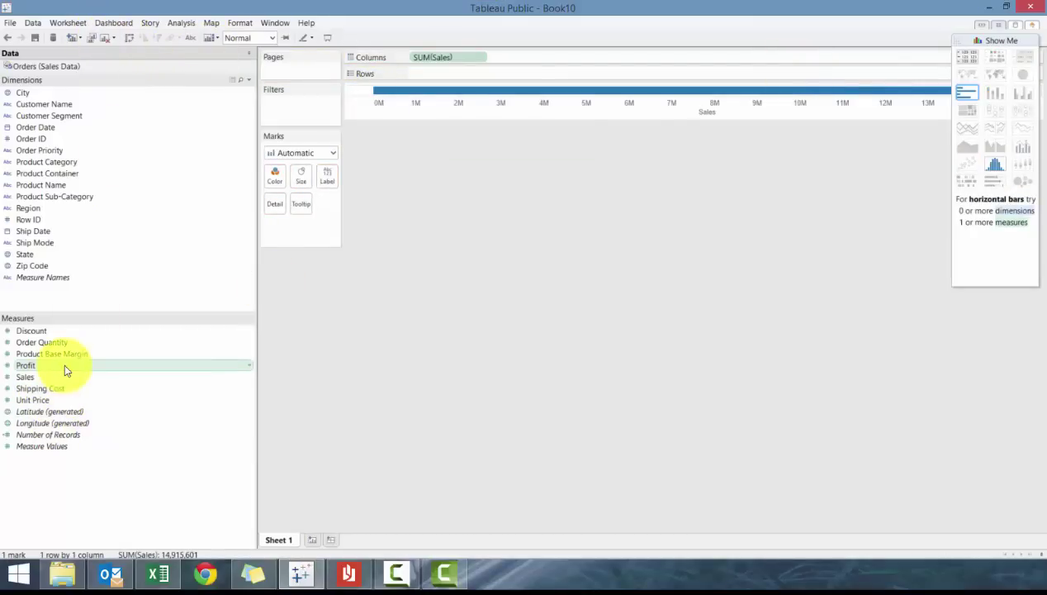
left_click_drag(65, 364, 421, 73)
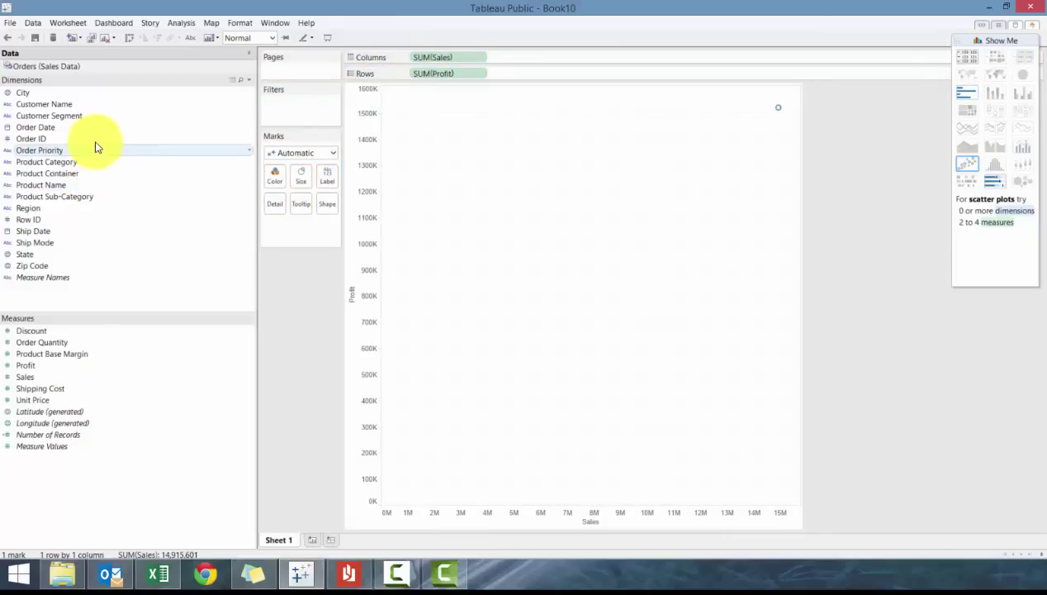
left_click_drag(93, 138, 480, 198)
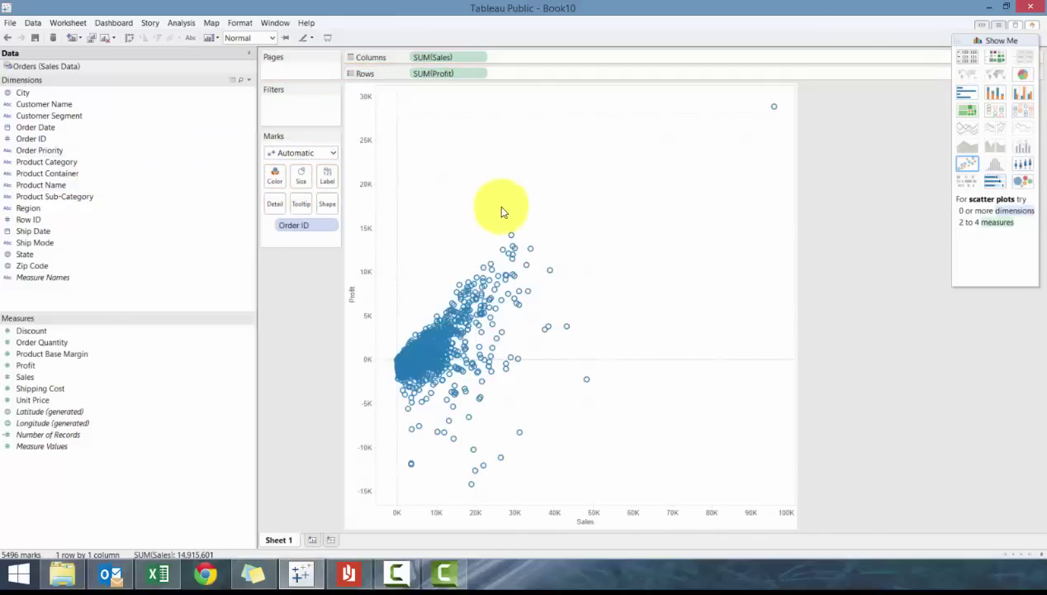
left_click_drag(65, 145, 292, 217)
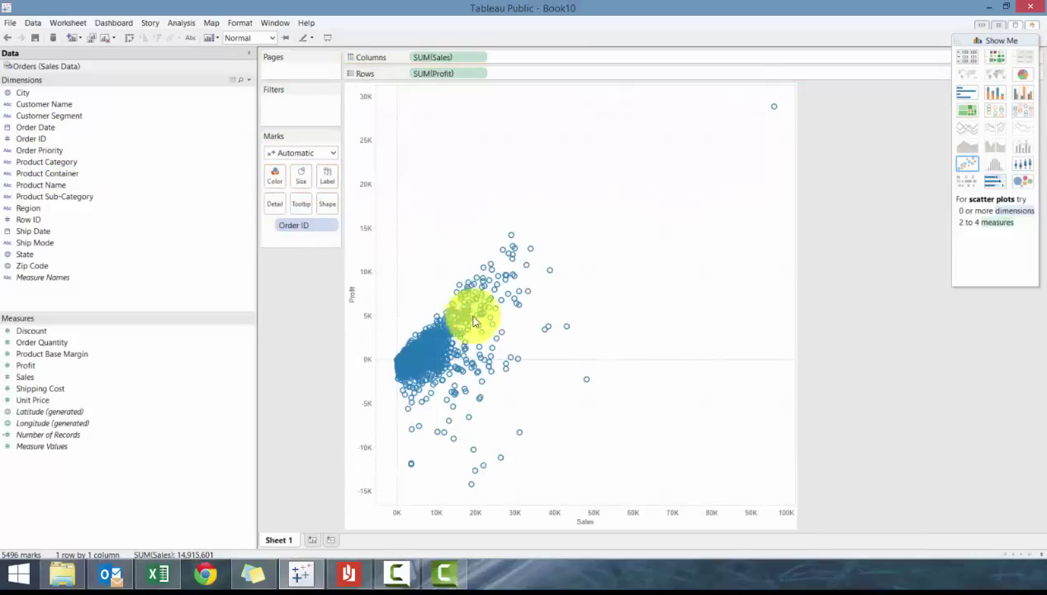
Select the Sales and Profit axes, then clear the selection.
left_click(576, 518)
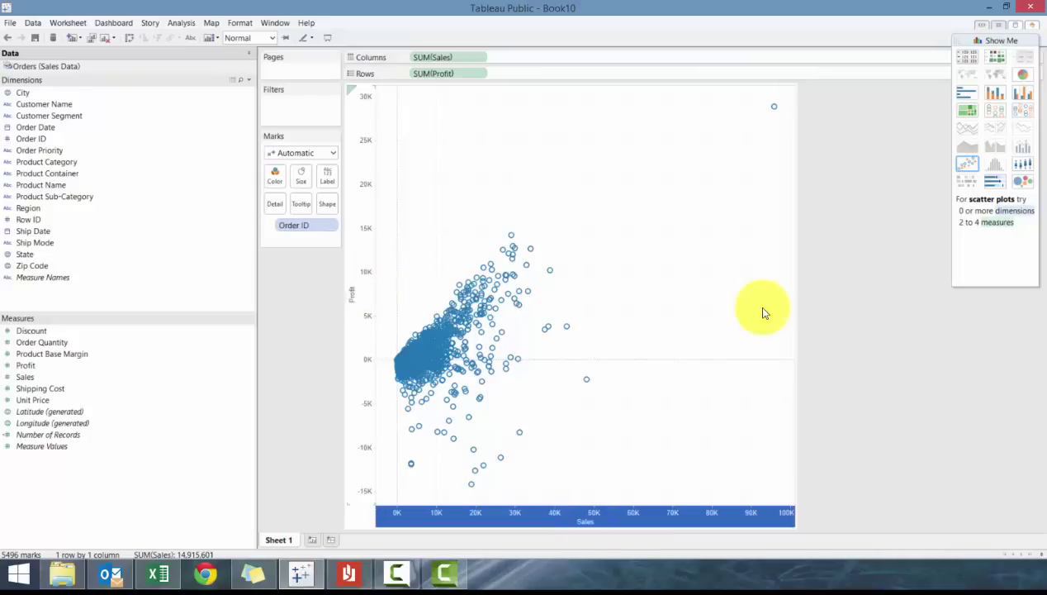
left_click(358, 281)
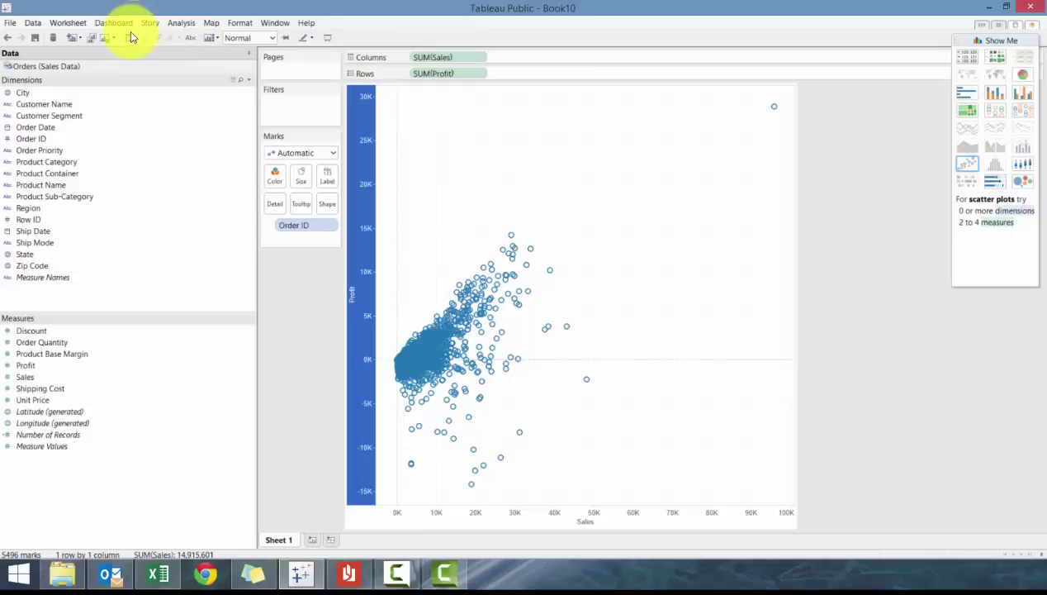
left_click(769, 194)
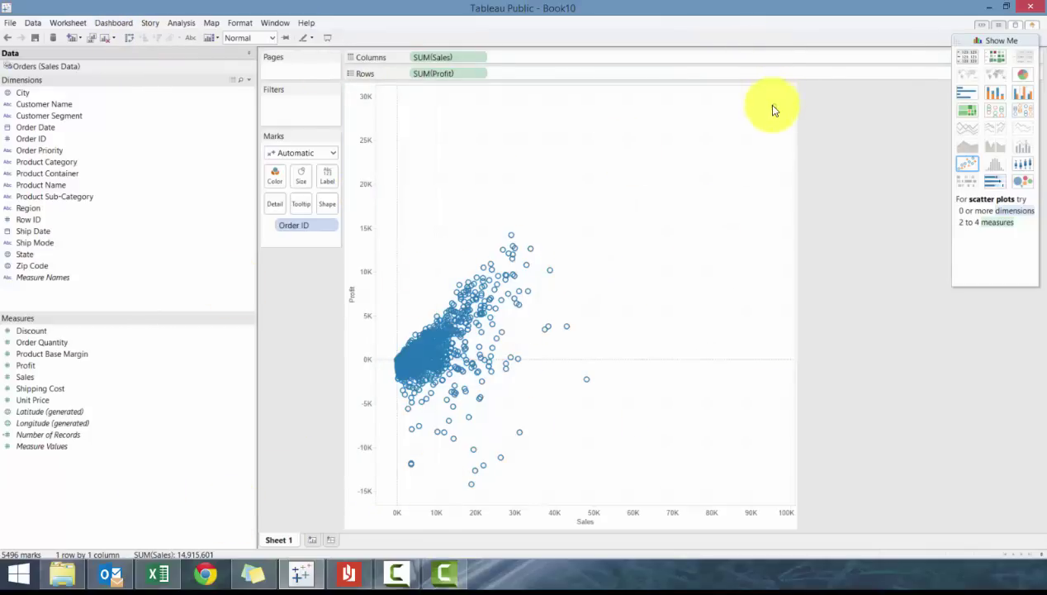
mouse_move(773, 110)
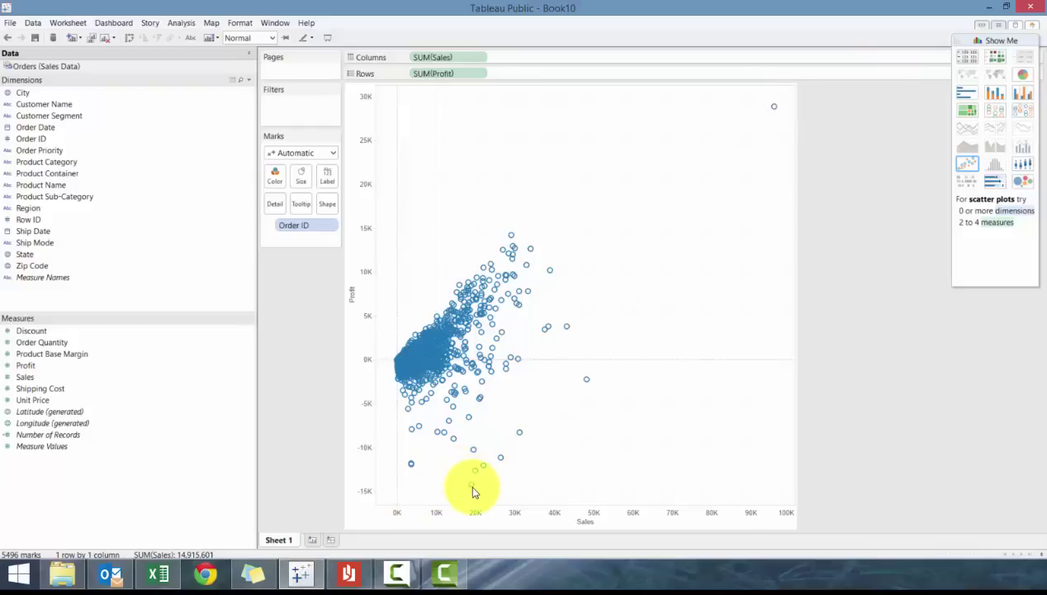
mouse_move(473, 486)
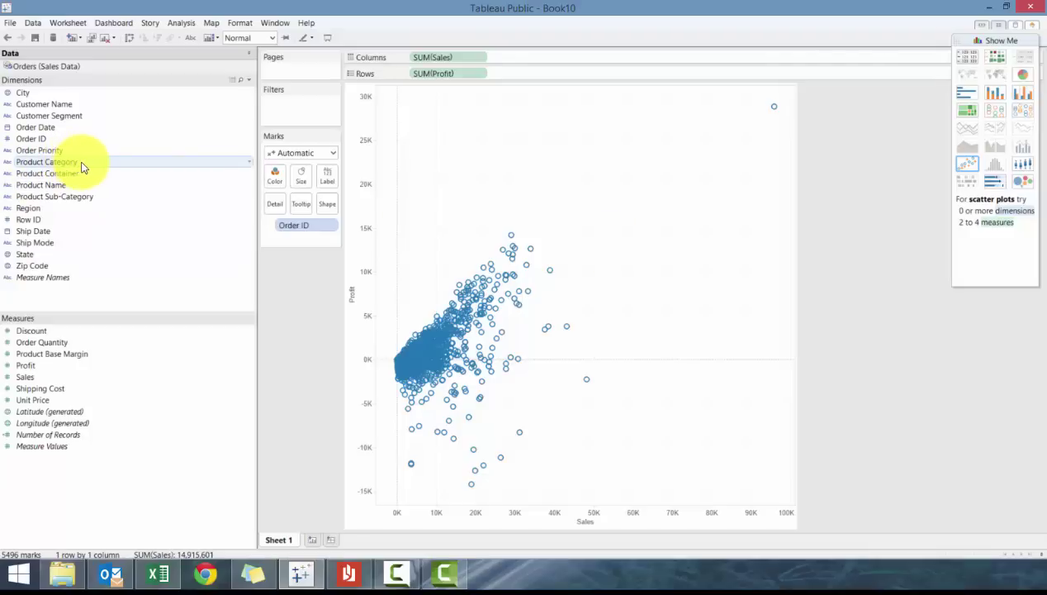
Colour the marks by Product Category and step the highlight through each category.
left_click_drag(92, 162, 276, 176)
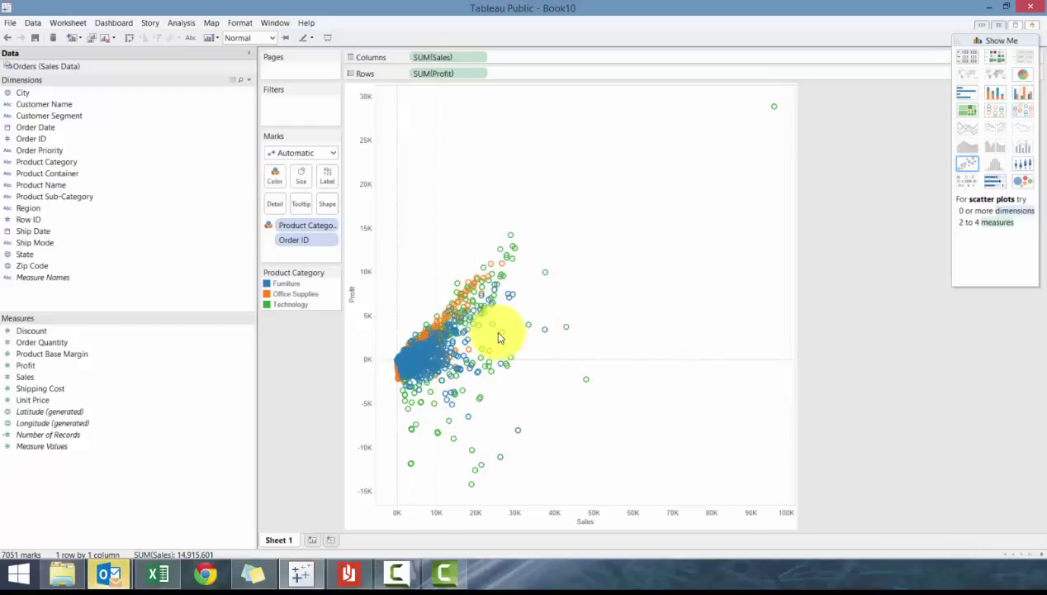
left_click(285, 284)
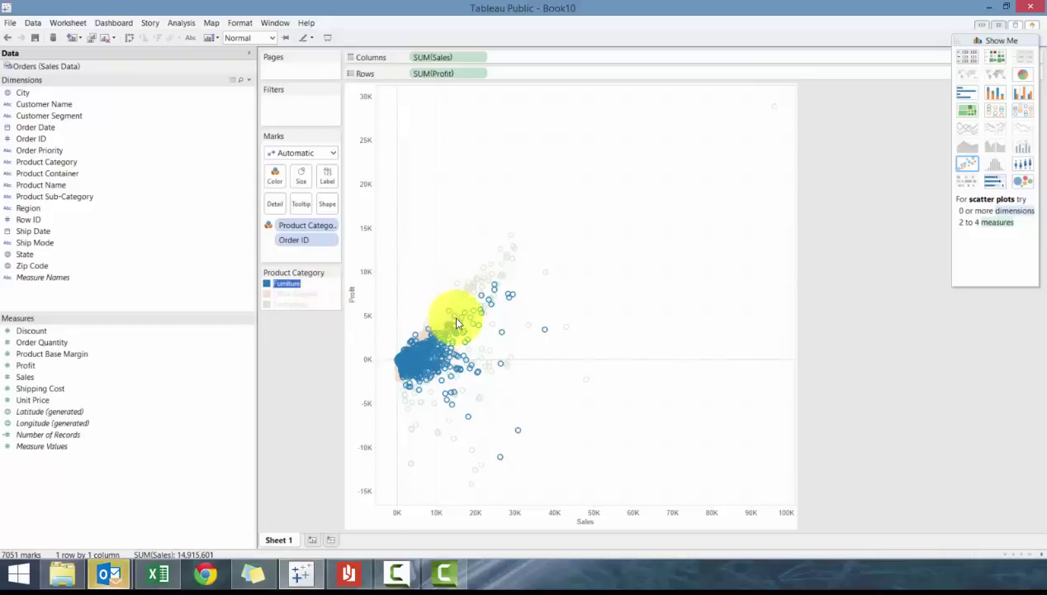
key("Down")
key("Down")
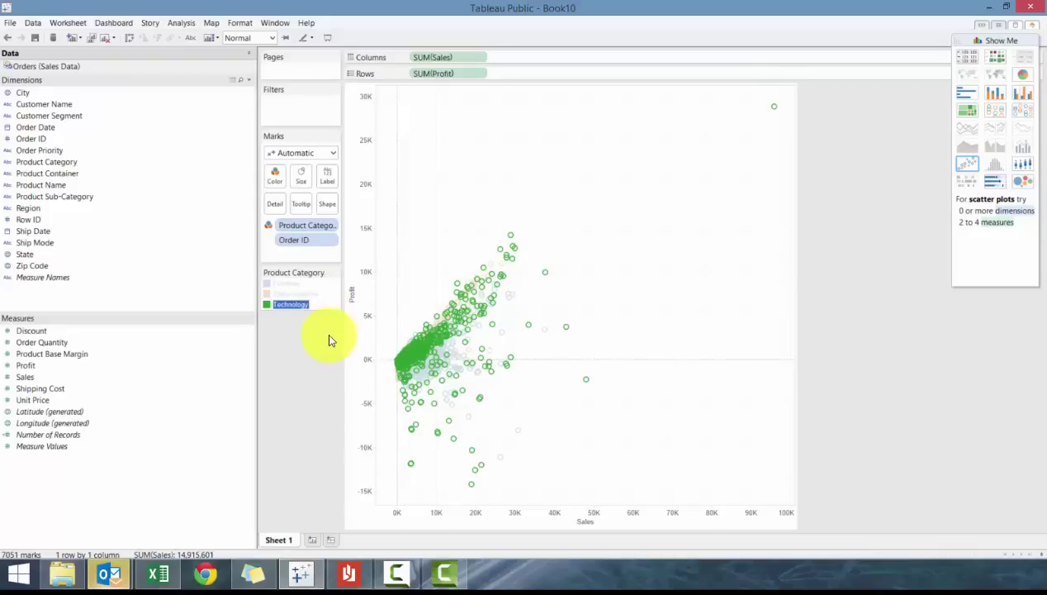
key("Up")
key("Up")
key("Escape")
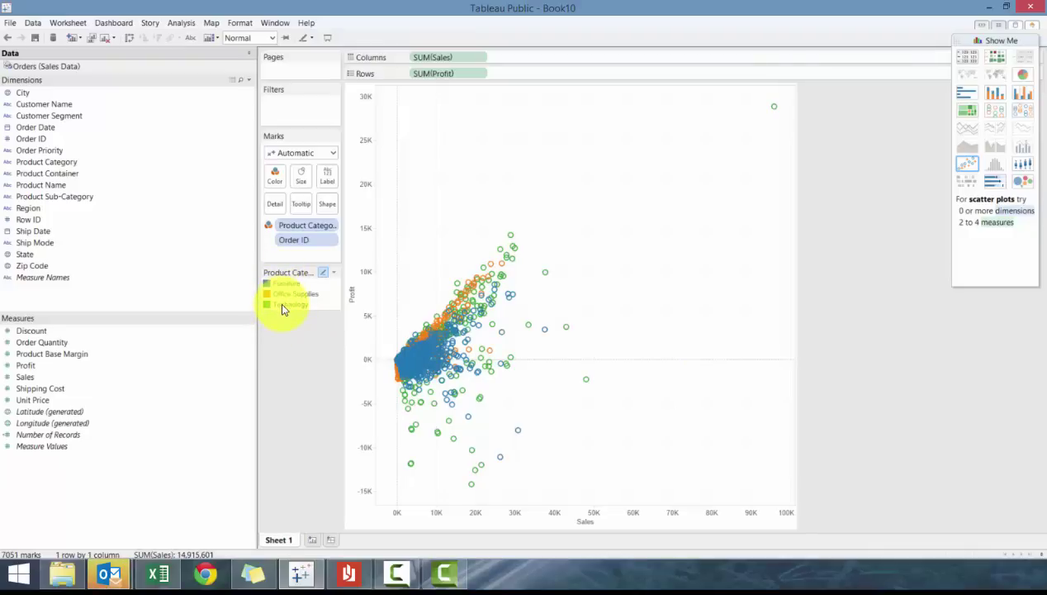
Highlight the Technology points, clear it, and reorder categories so Furniture comes first.
left_click(282, 305)
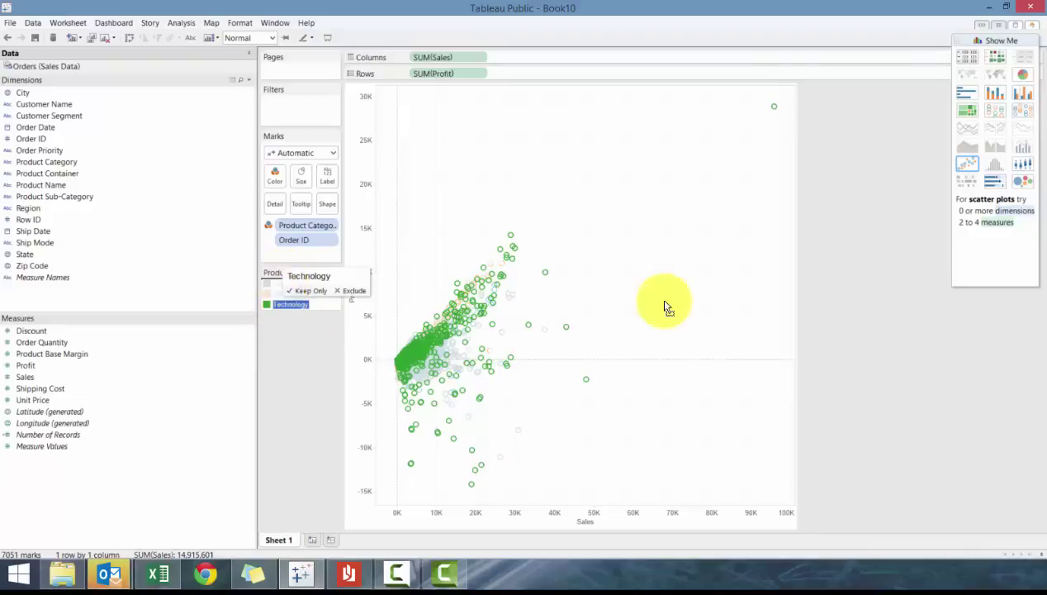
left_click(323, 399)
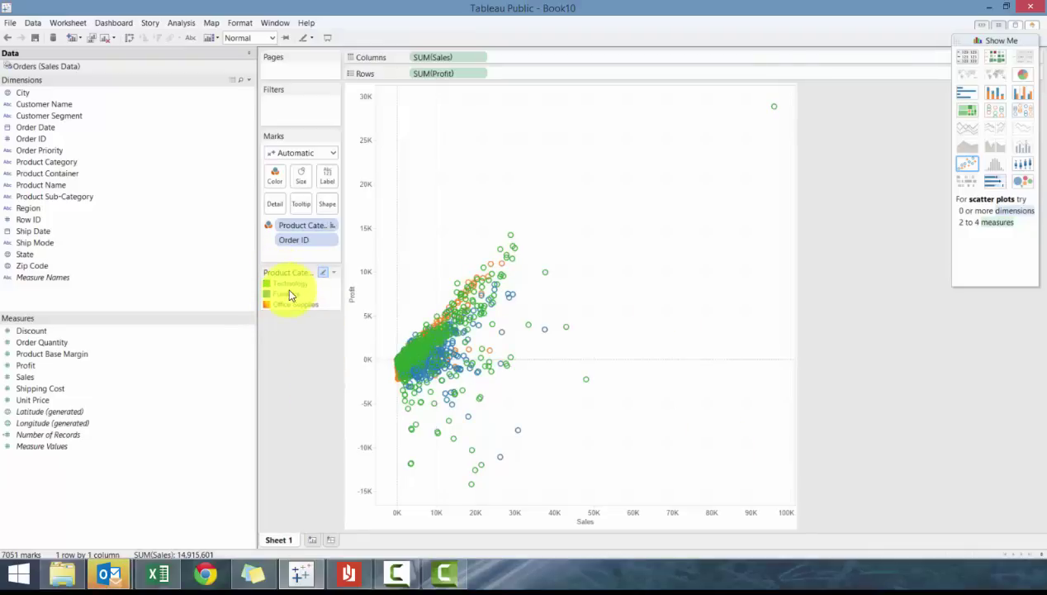
left_click_drag(311, 269, 285, 306)
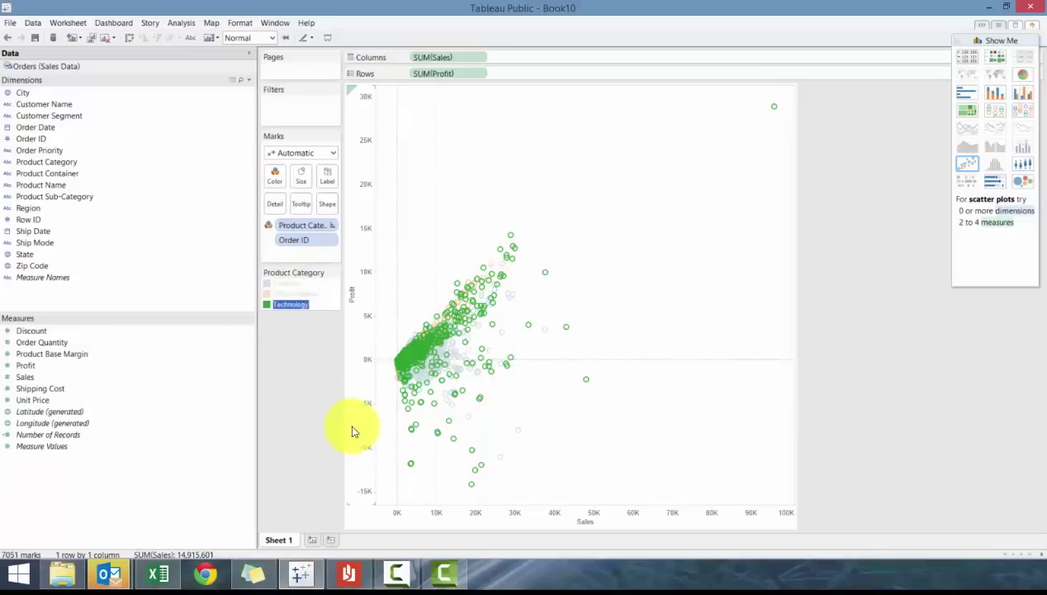
left_click(275, 175)
left_click(312, 211)
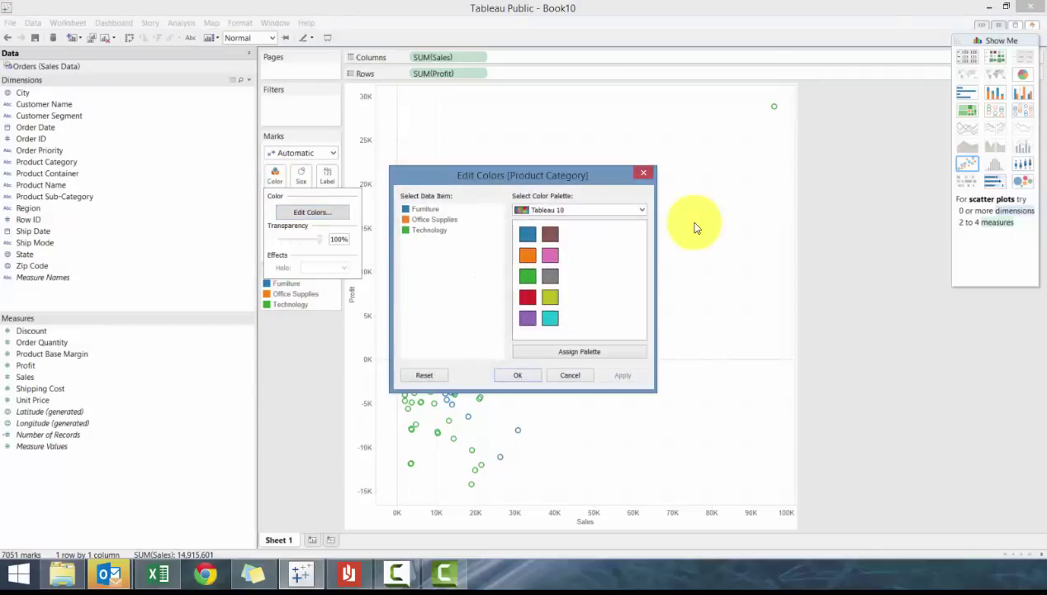
left_click(516, 209)
left_click(521, 211)
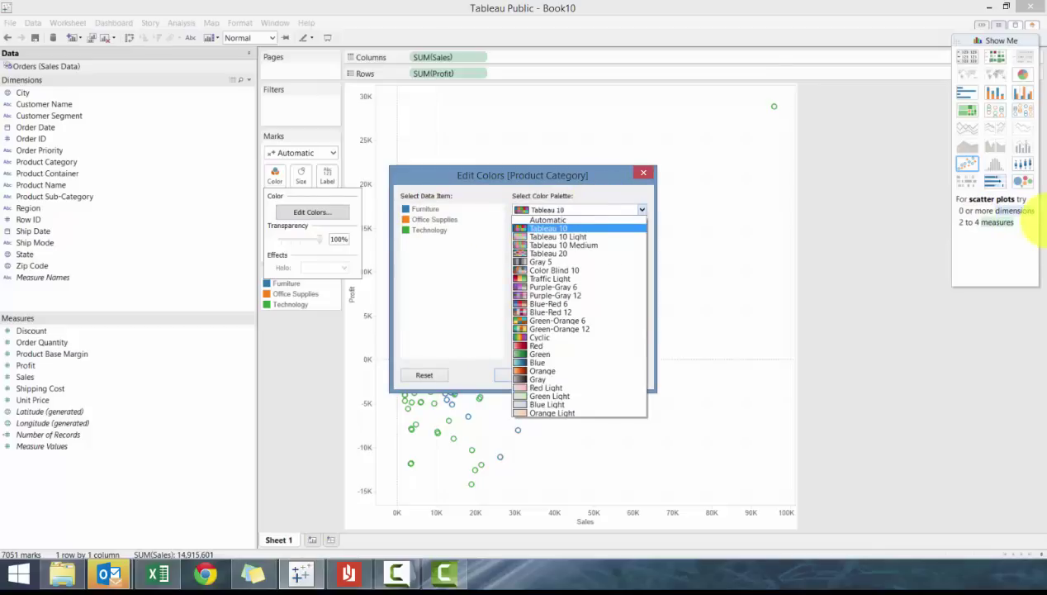
left_click(565, 282)
left_click(548, 349)
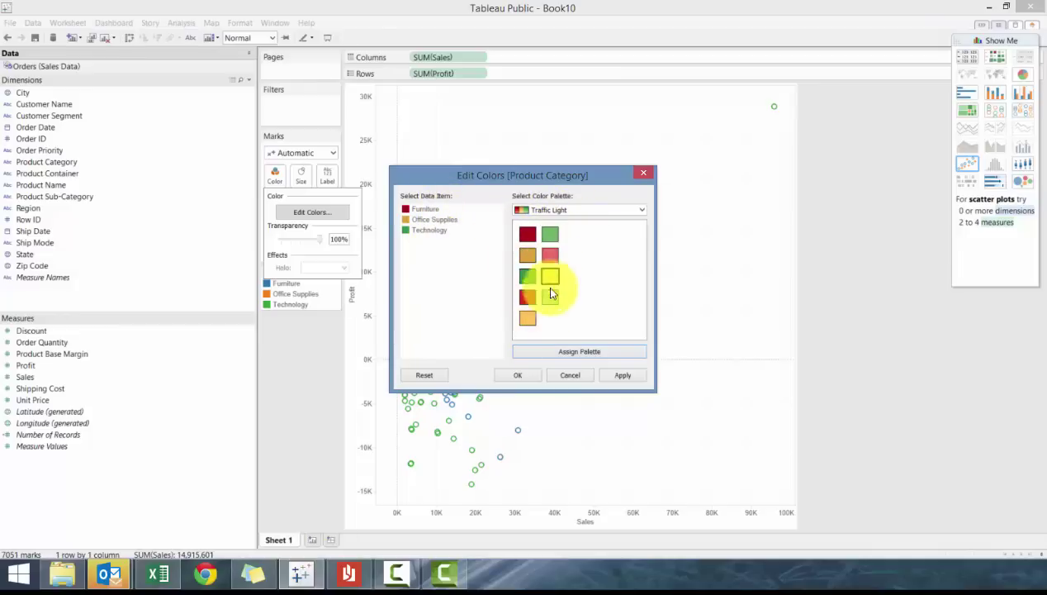
left_click(555, 210)
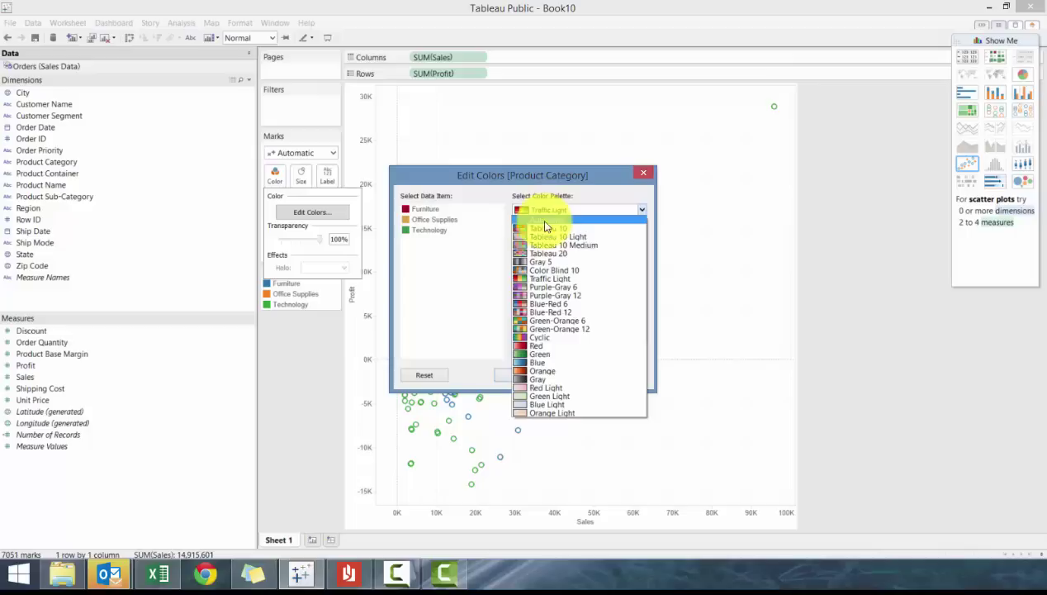
left_click(535, 235)
left_click(430, 218)
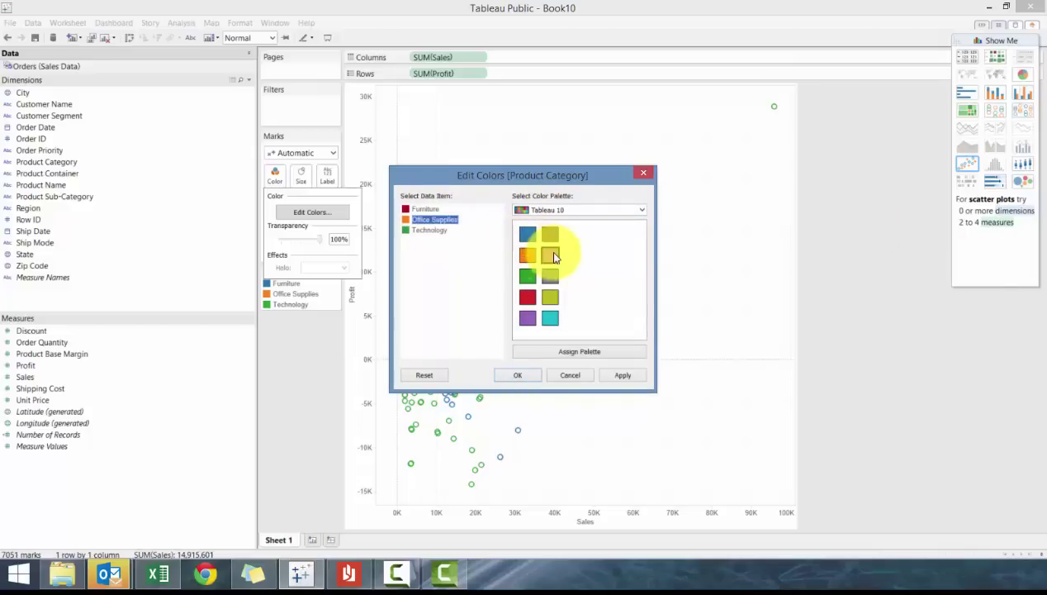
left_click(552, 354)
left_click(518, 377)
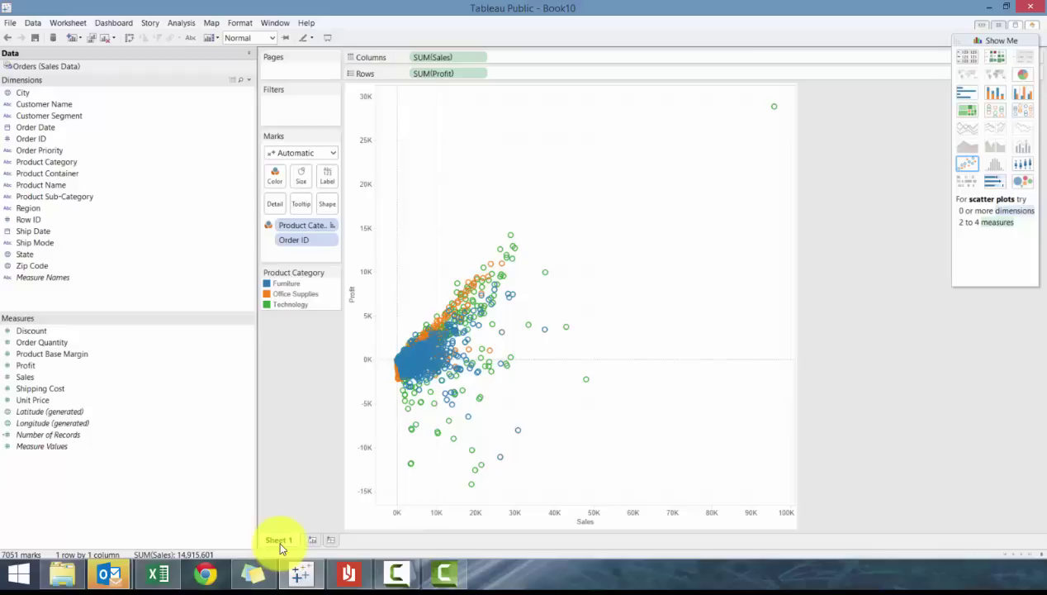
Rename Sheet 1 to 'Sales vs Profits'.
left_click(281, 542)
type("Sales vs Profits")
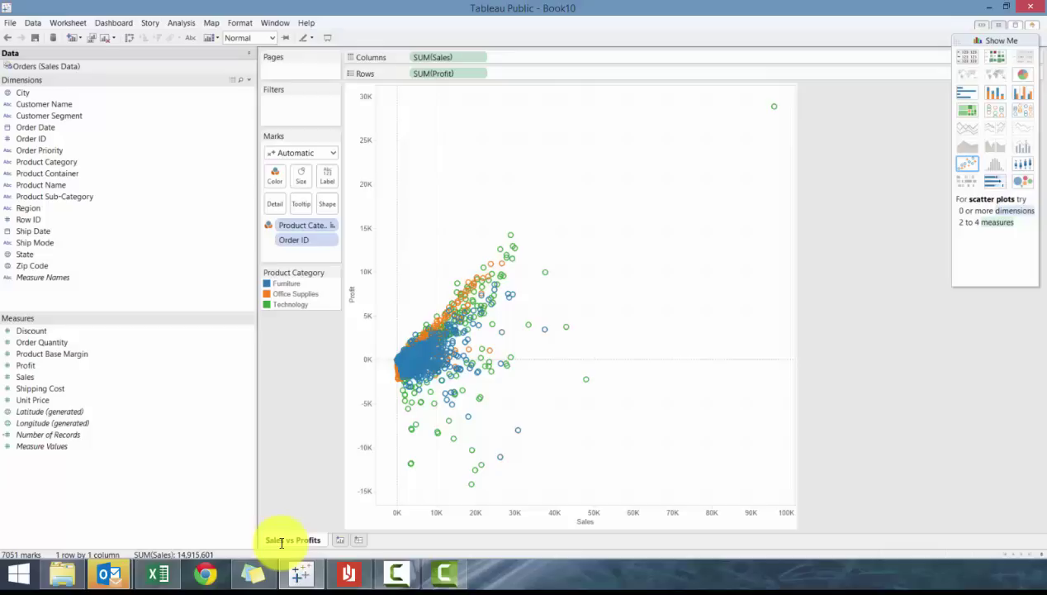
Add a new worksheet, keeping the name Sheet 2.
left_click(340, 539)
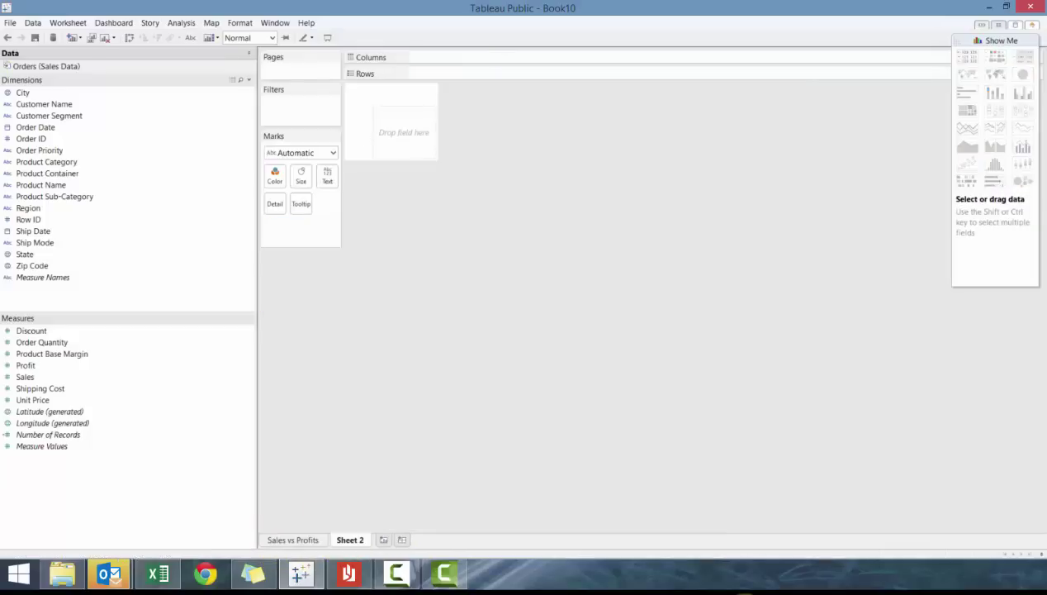
double_click(350, 540)
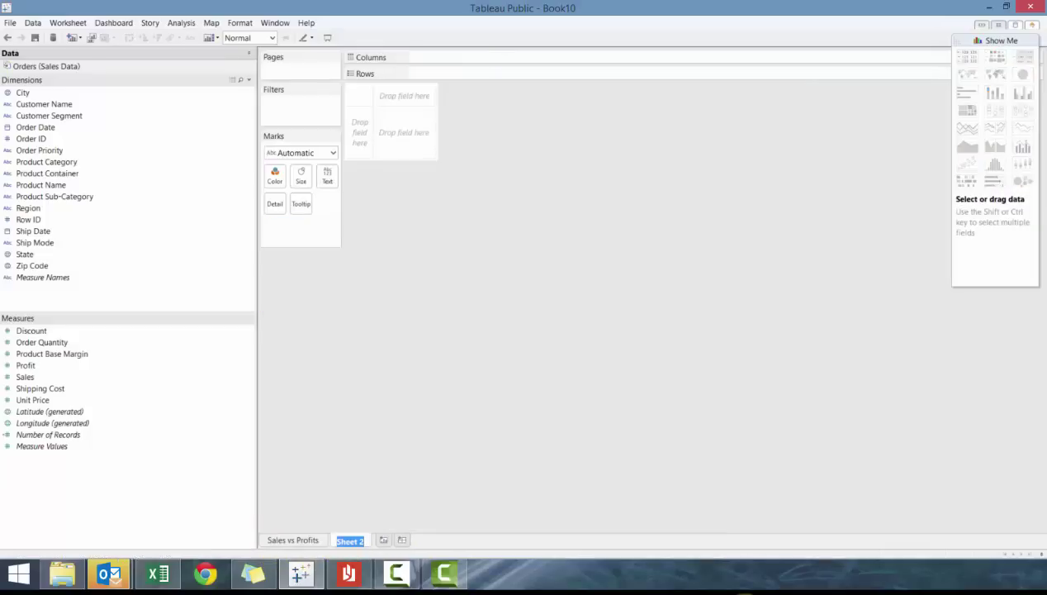
key("Return")
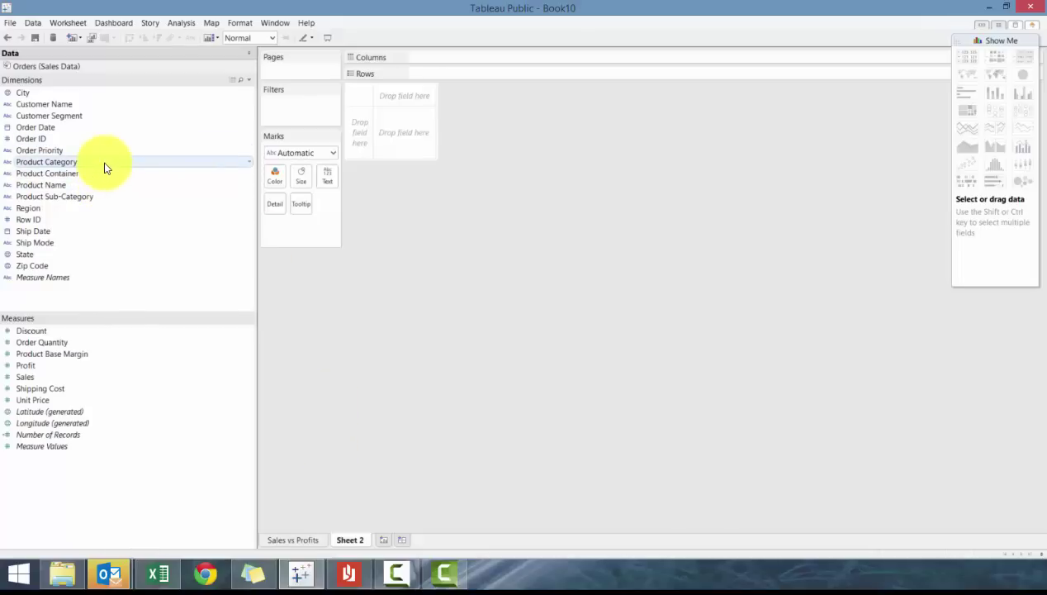
Put Region on Columns and SUM(Sales) on Rows to show bars for each region.
left_click(80, 209)
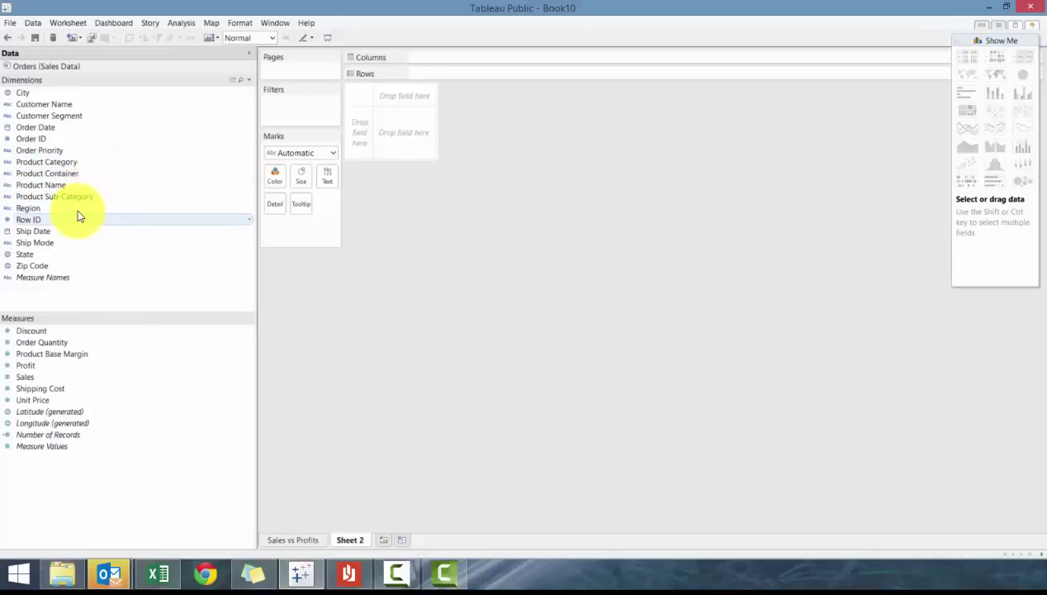
left_click_drag(259, 171, 475, 59)
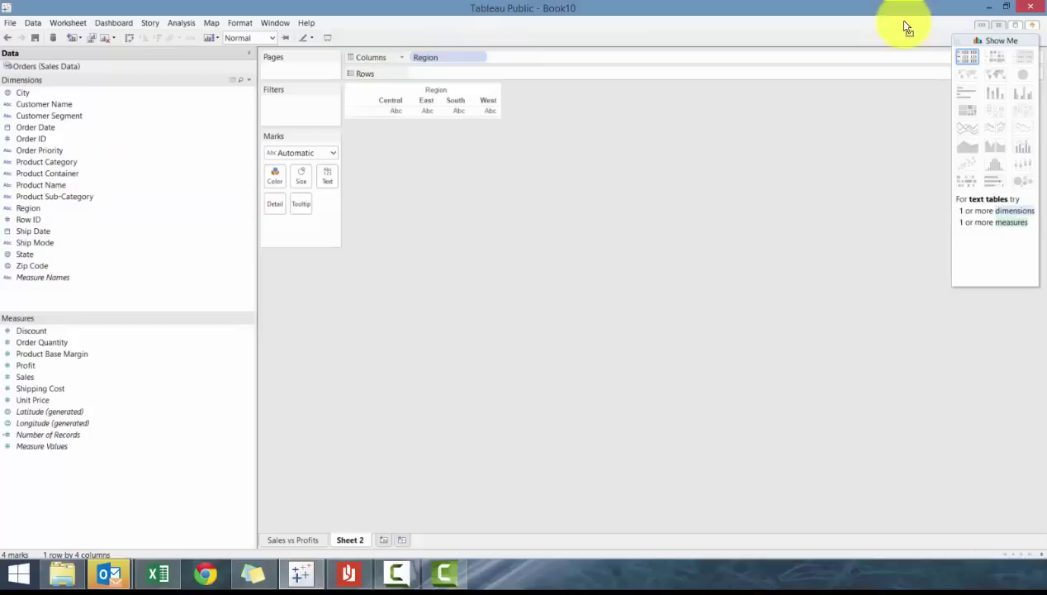
left_click_drag(95, 380, 888, 51)
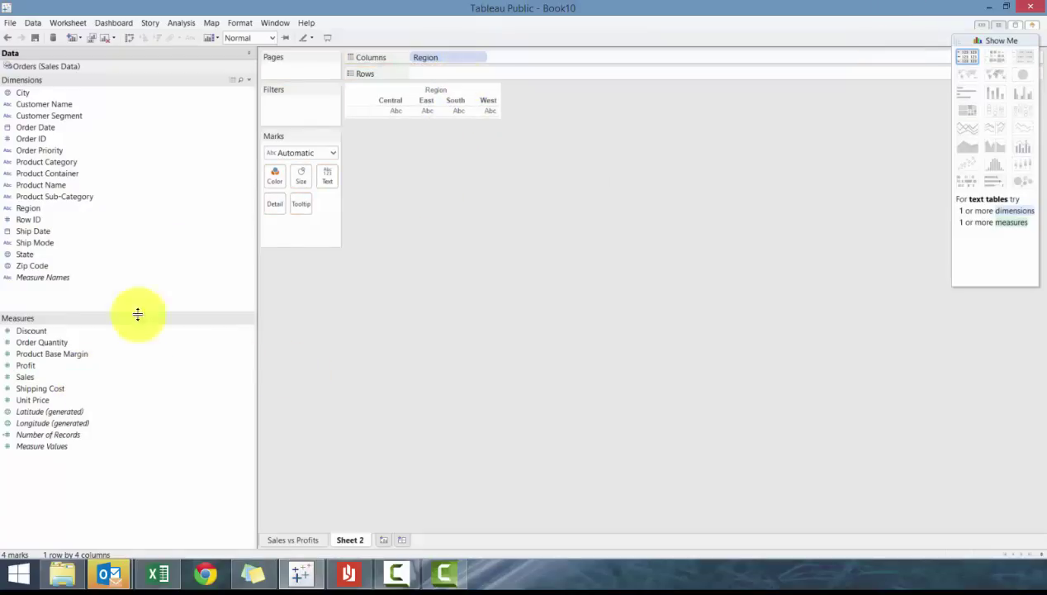
left_click_drag(65, 382, 471, 74)
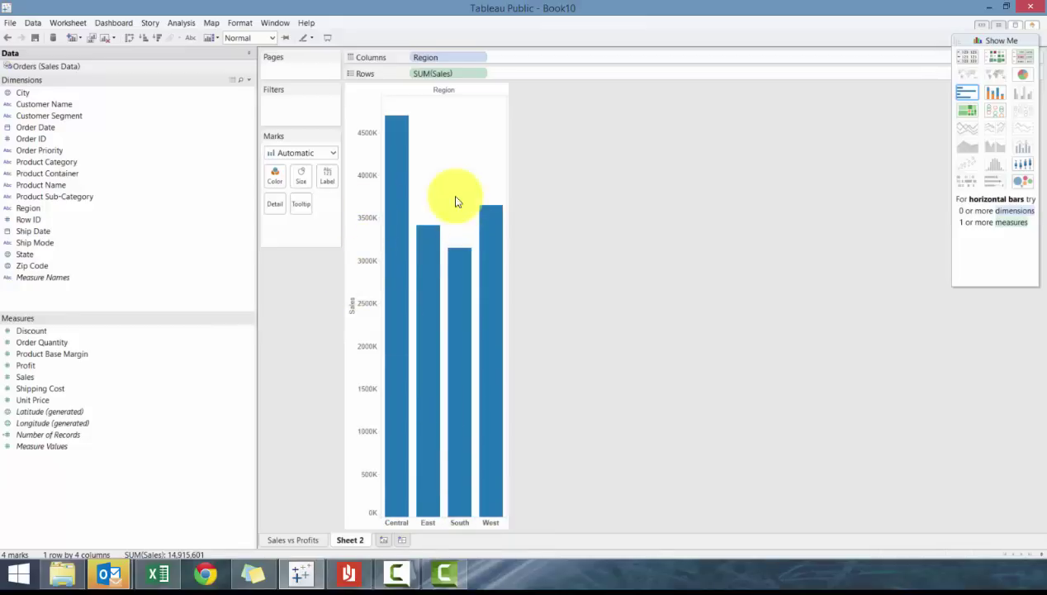
Sort the region bars by sales descending and colour them by Product Container.
left_click(353, 293)
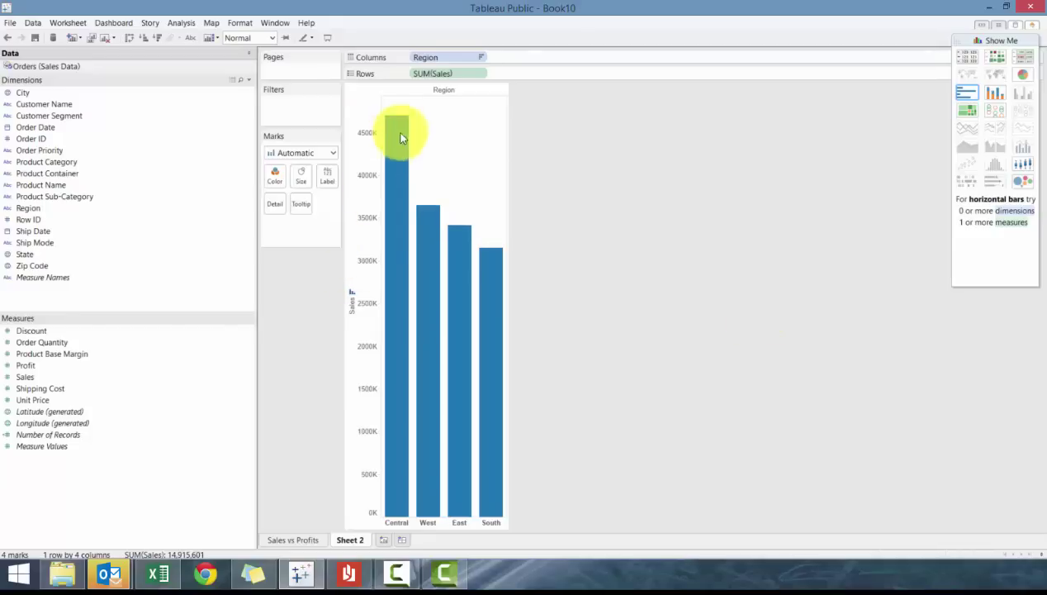
mouse_move(493, 312)
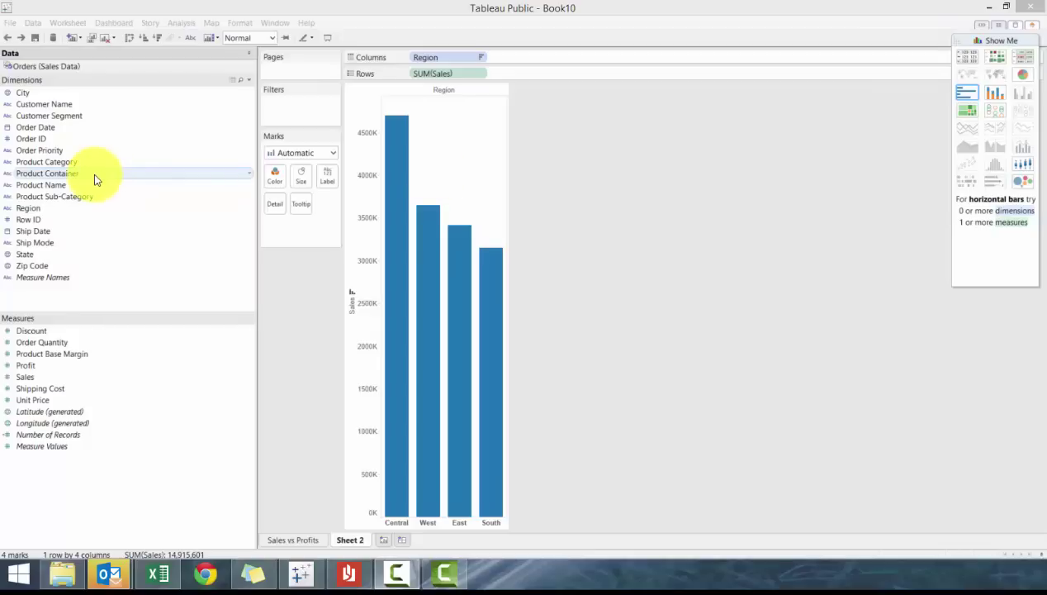
left_click_drag(97, 174, 272, 174)
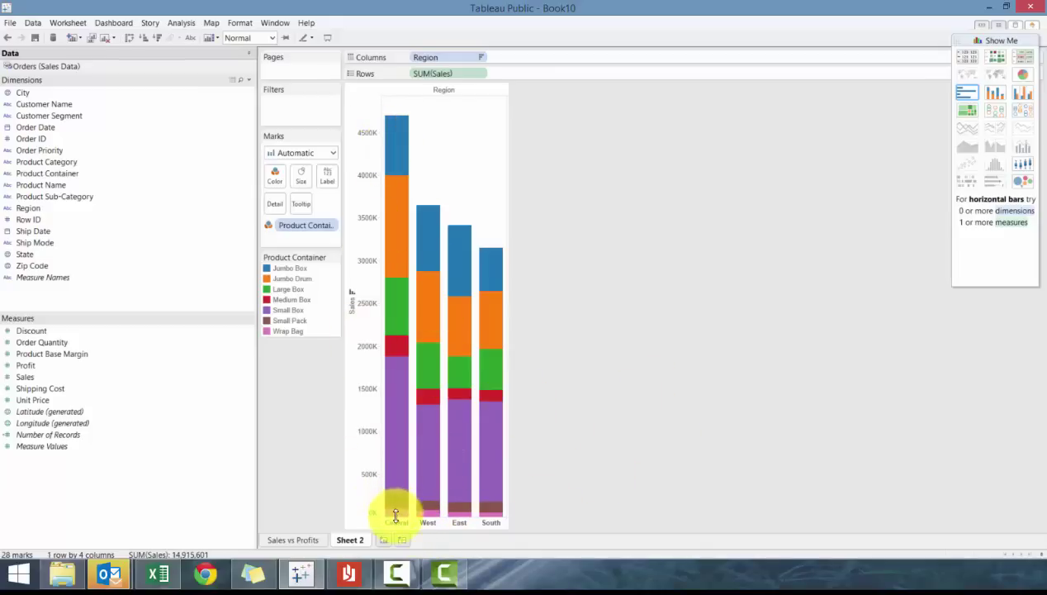
Highlight the Jumbo Box segments, step through each container type, then clear the highlight.
left_click(290, 268)
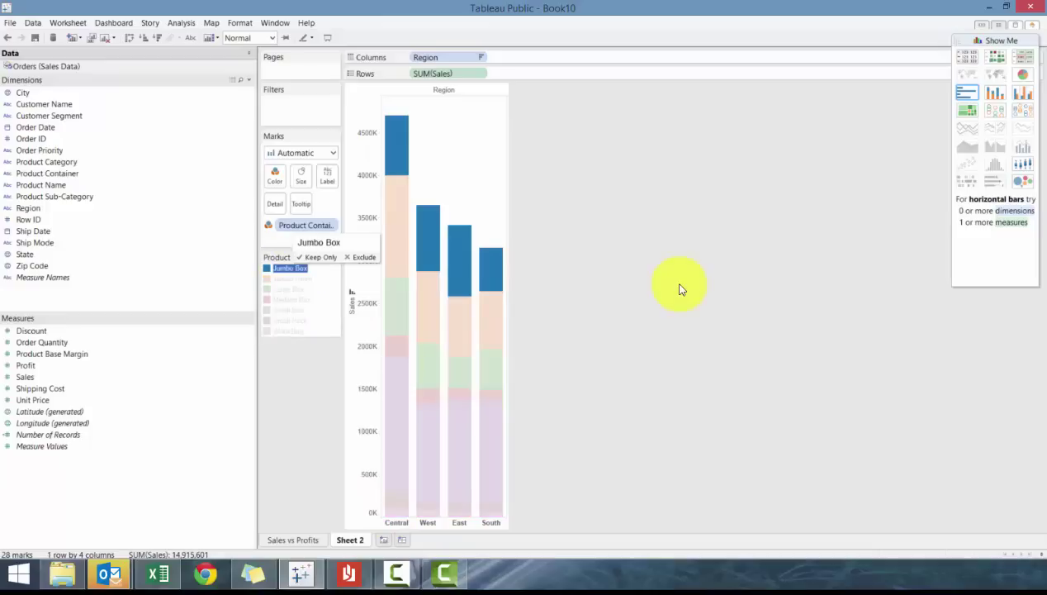
key("Down")
key("Down")
key("Down")
key("Down")
key("Down")
key("Down")
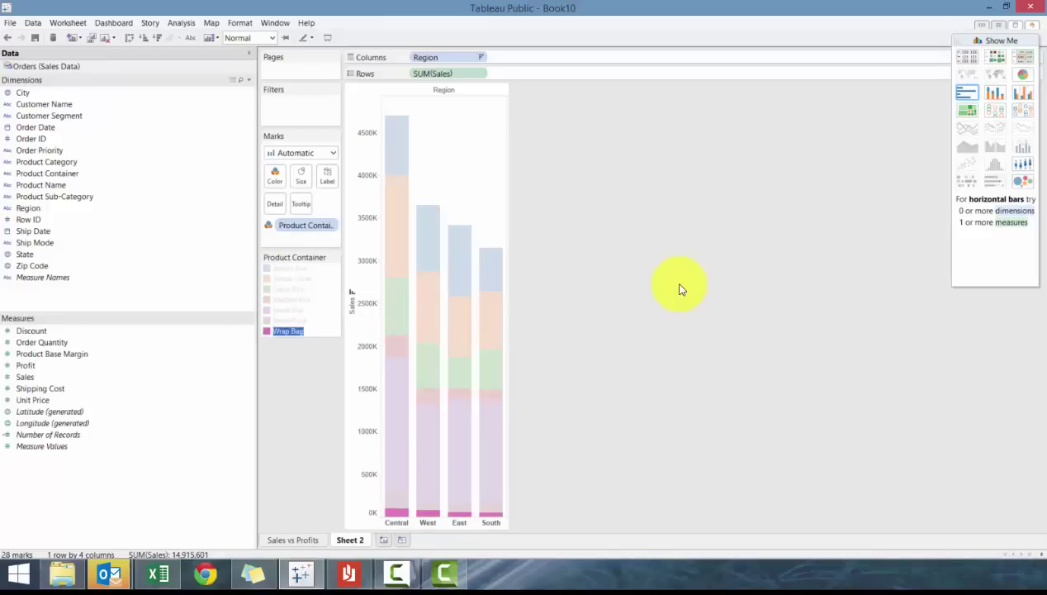
left_click(275, 331)
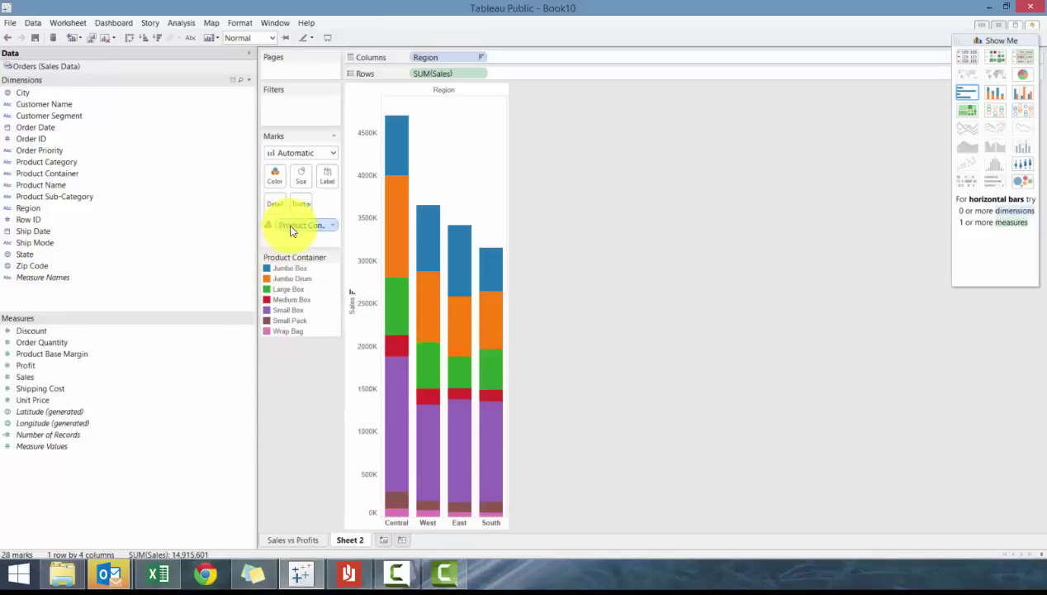
left_click_drag(291, 230, 415, 57)
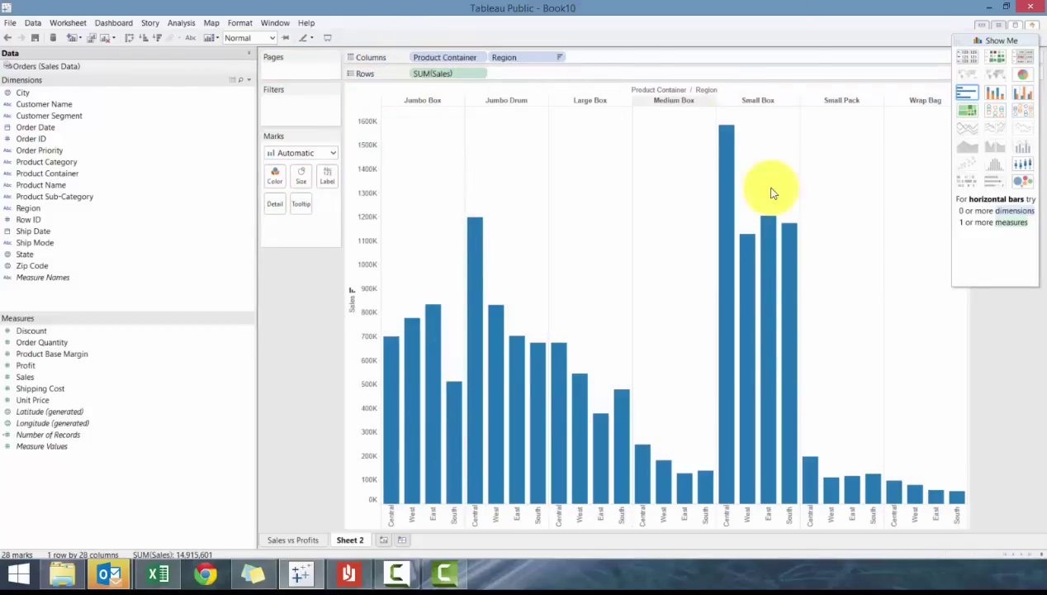
left_click(450, 57)
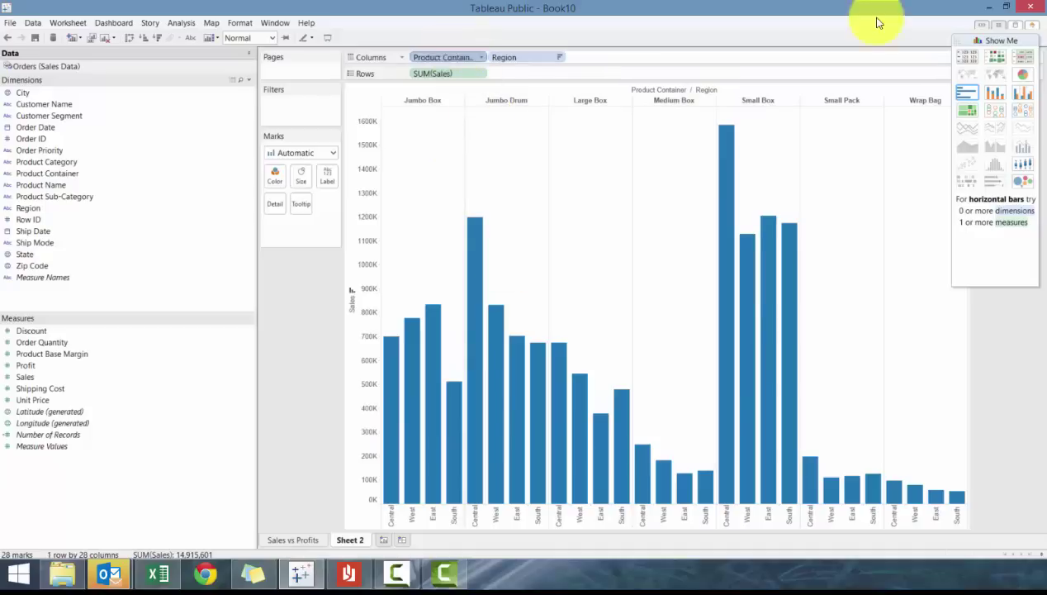
left_click_drag(529, 57, 449, 55)
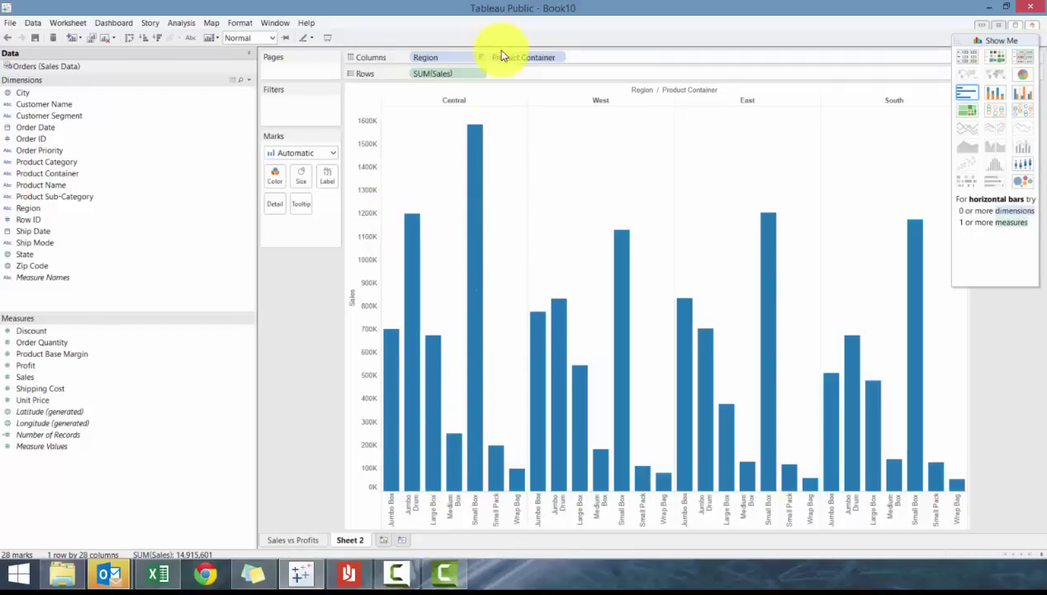
left_click_drag(500, 56, 274, 175)
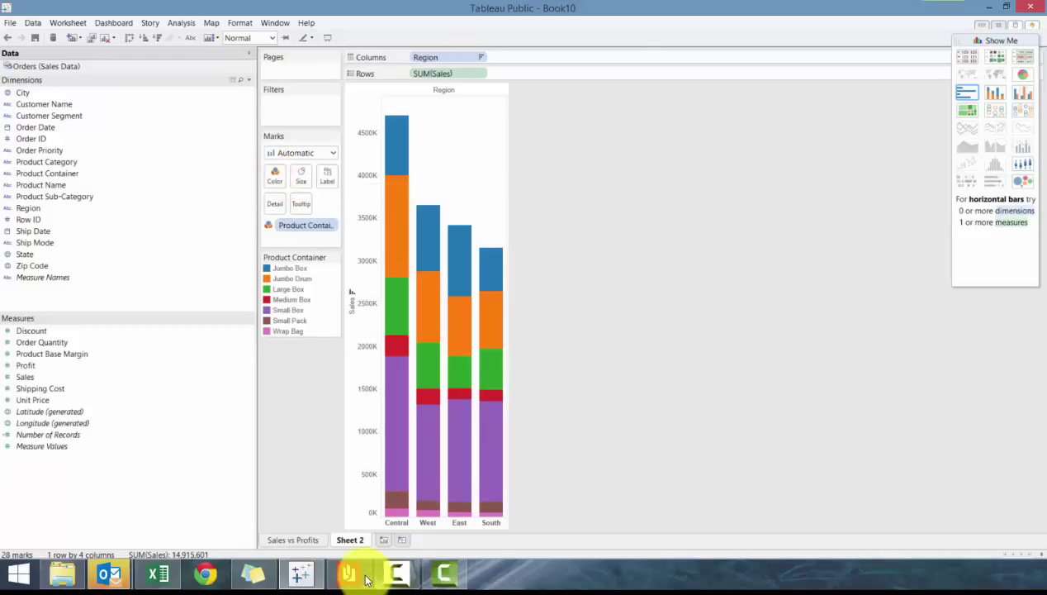
Rename Sheet 2 to 'Regional Sales'.
double_click(350, 540)
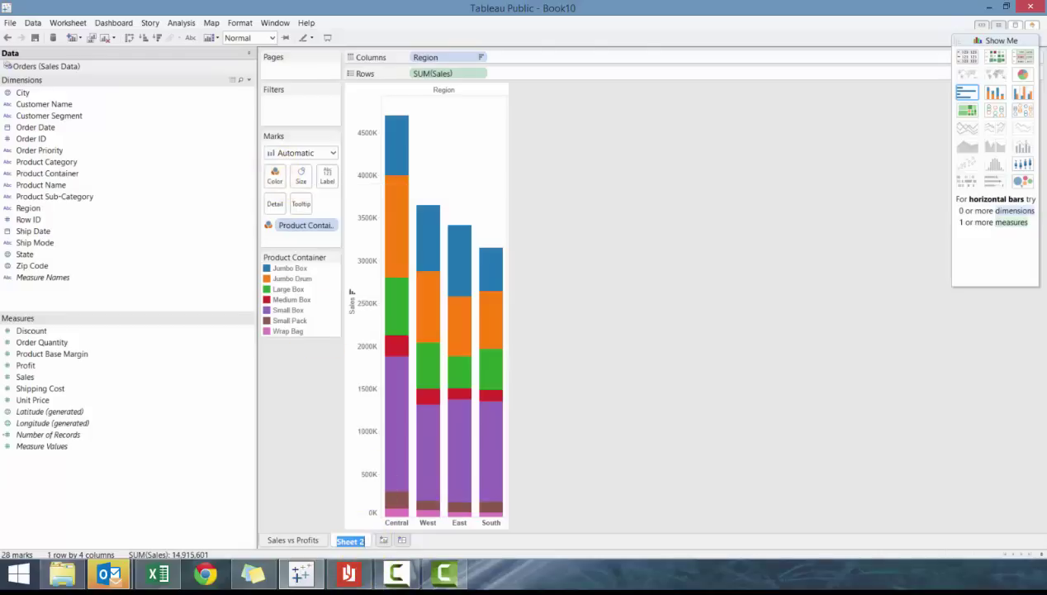
type("Regional Sales")
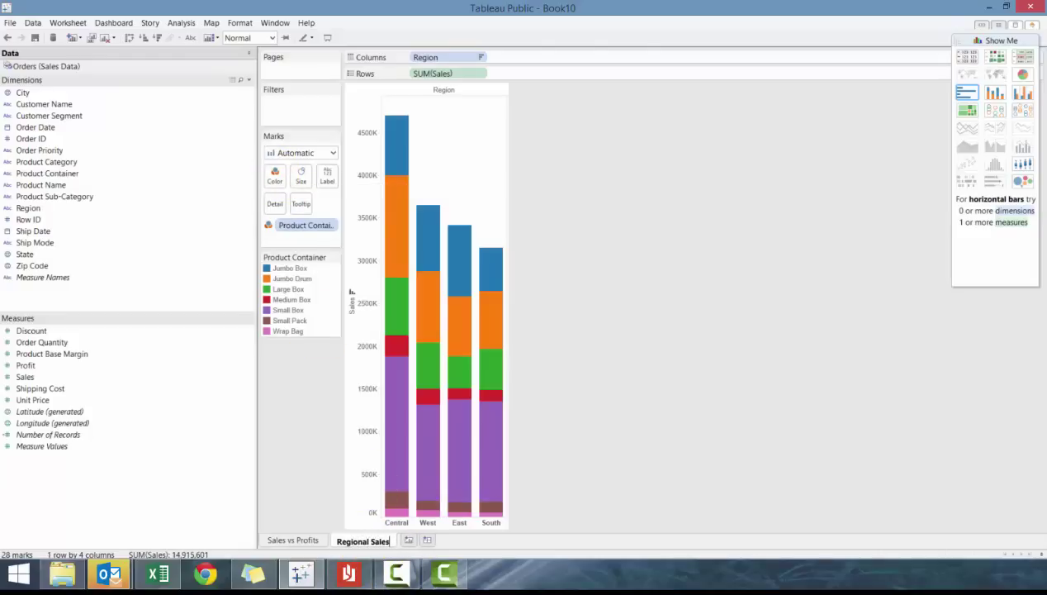
key("Return")
Add a new blank Sheet 3, browsing the Worksheet menu without choosing anything.
left_click(406, 541)
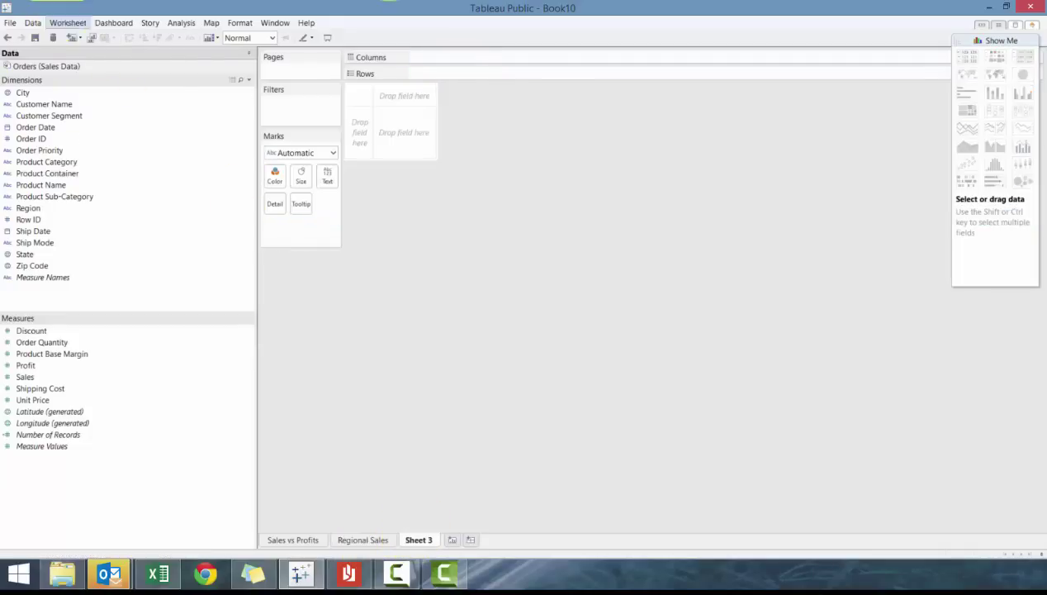
left_click(68, 22)
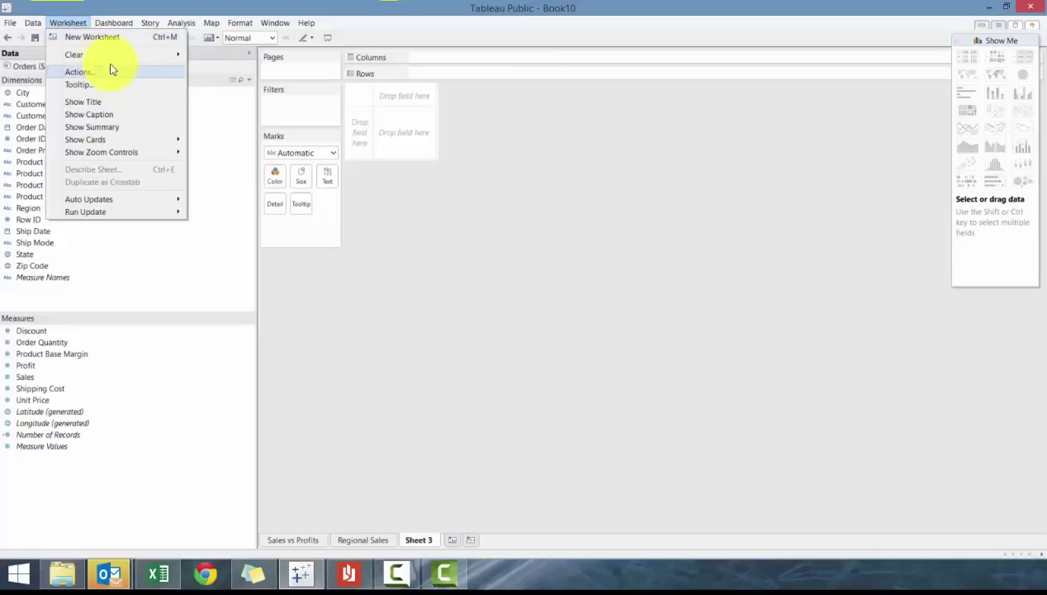
left_click(525, 329)
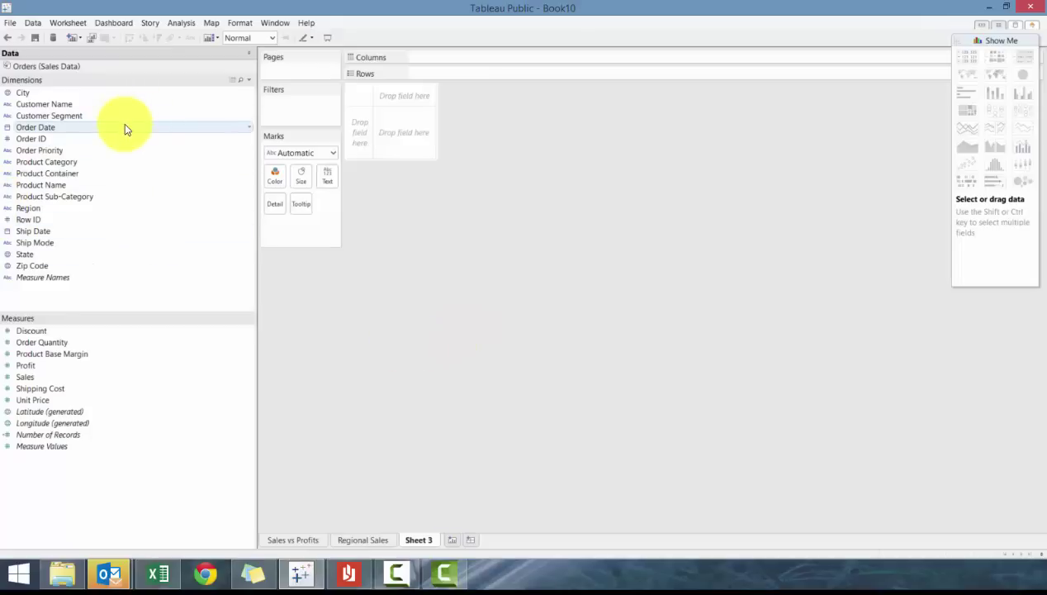
Place YEAR(Order Date) on Columns for 2009–2012, checking its date level options without changing them.
left_click_drag(126, 129, 486, 66)
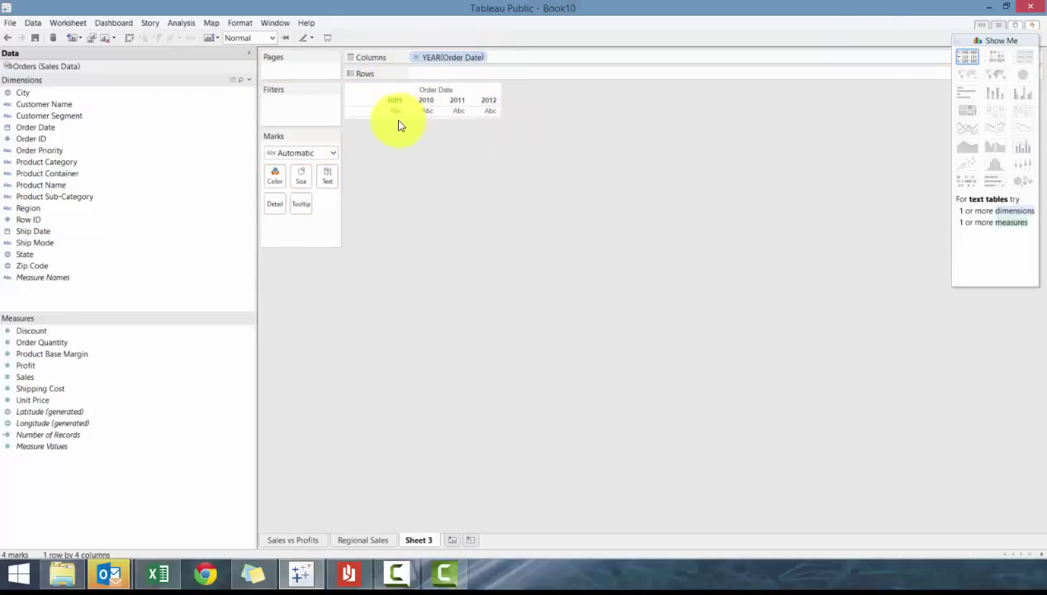
left_click(481, 58)
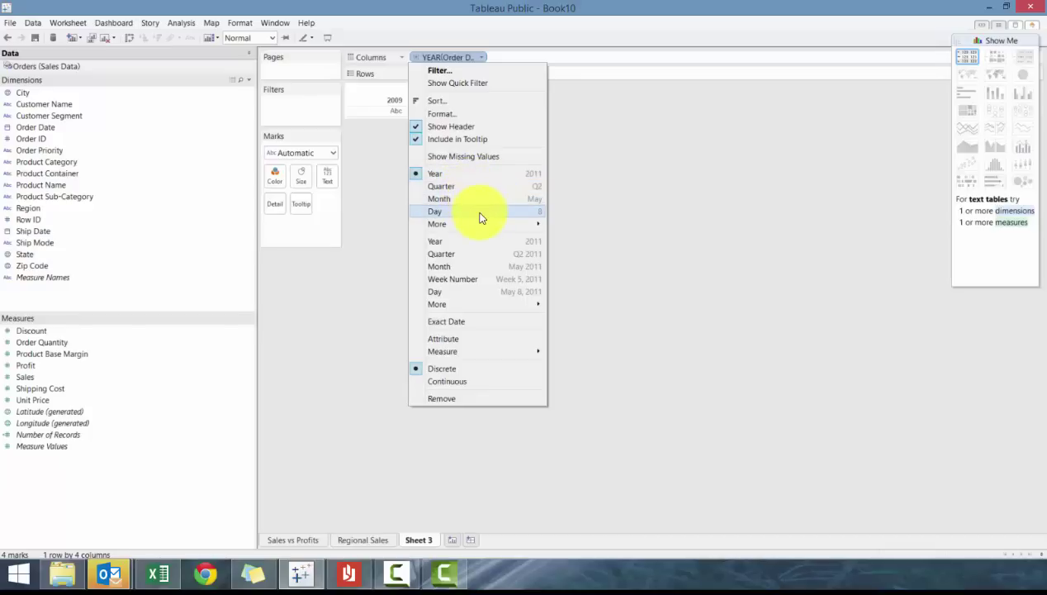
mouse_move(541, 223)
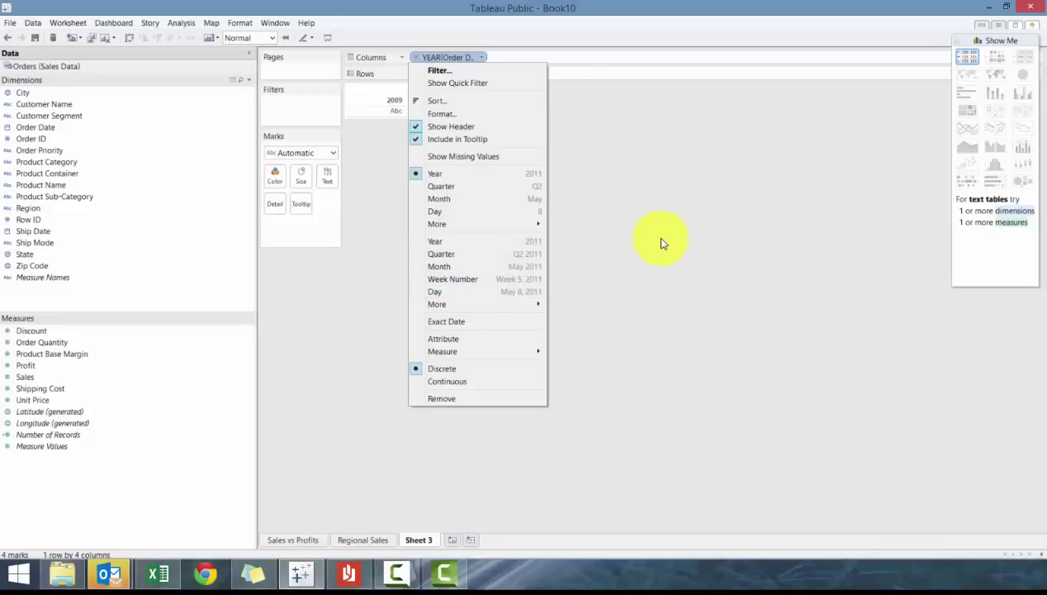
left_click(661, 243)
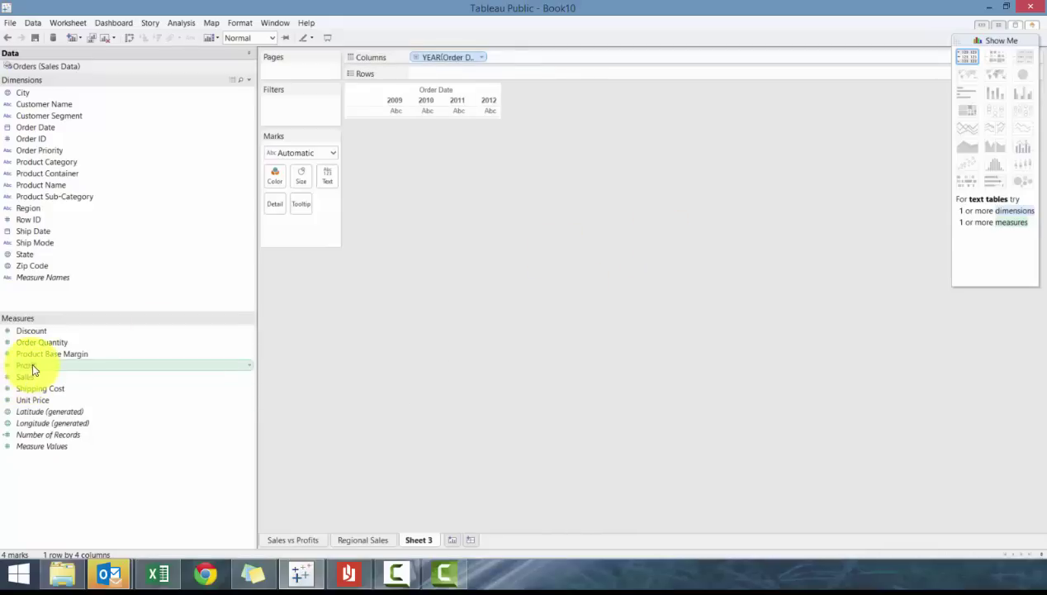
Add SUM(Profit) to Rows and set Order Date to continuous Month, hiding Show Me.
left_click_drag(33, 369, 469, 76)
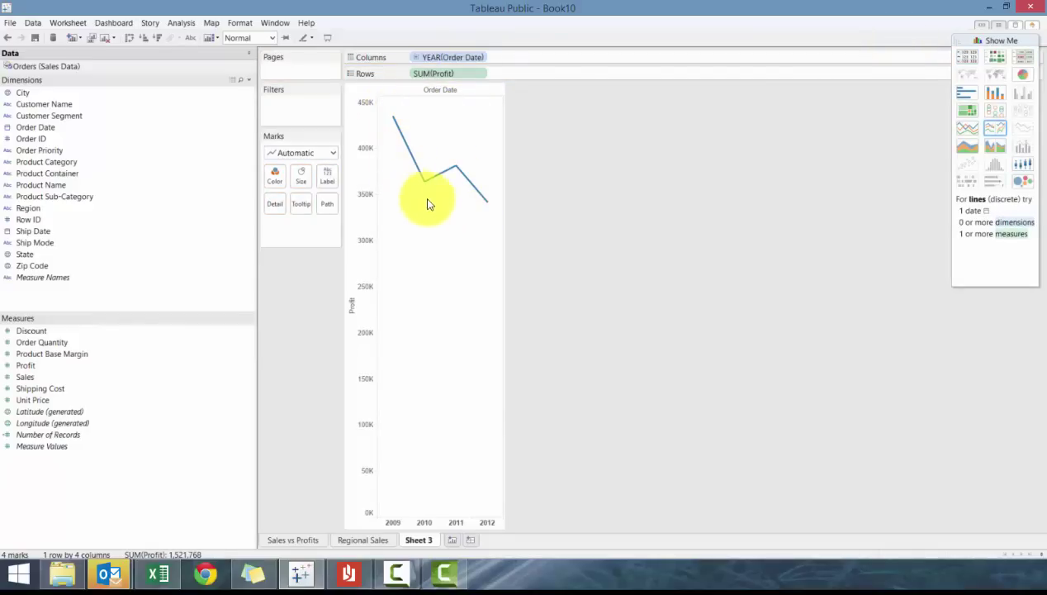
left_click(479, 58)
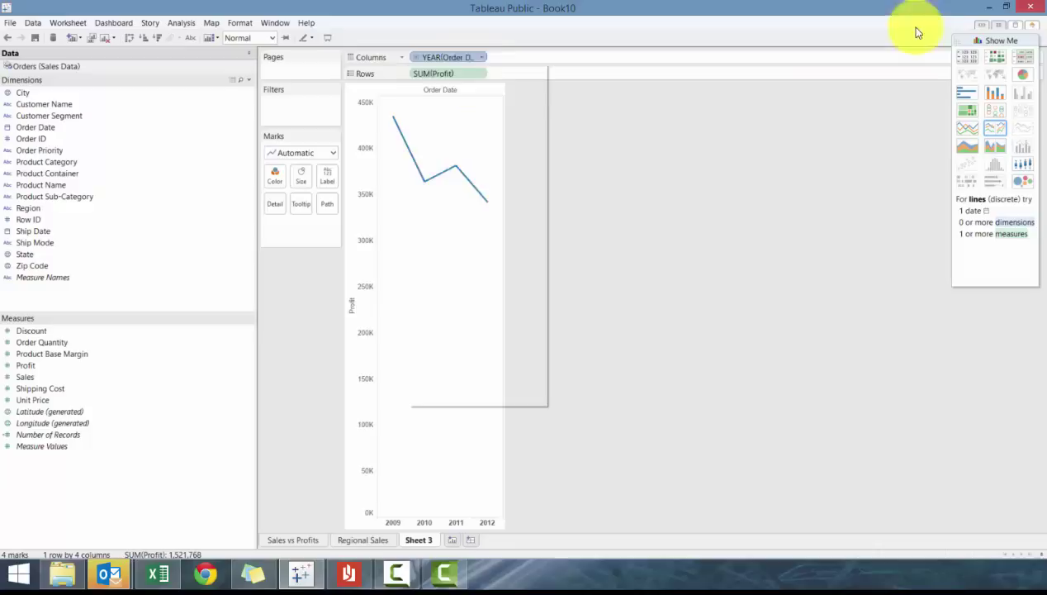
left_click(438, 199)
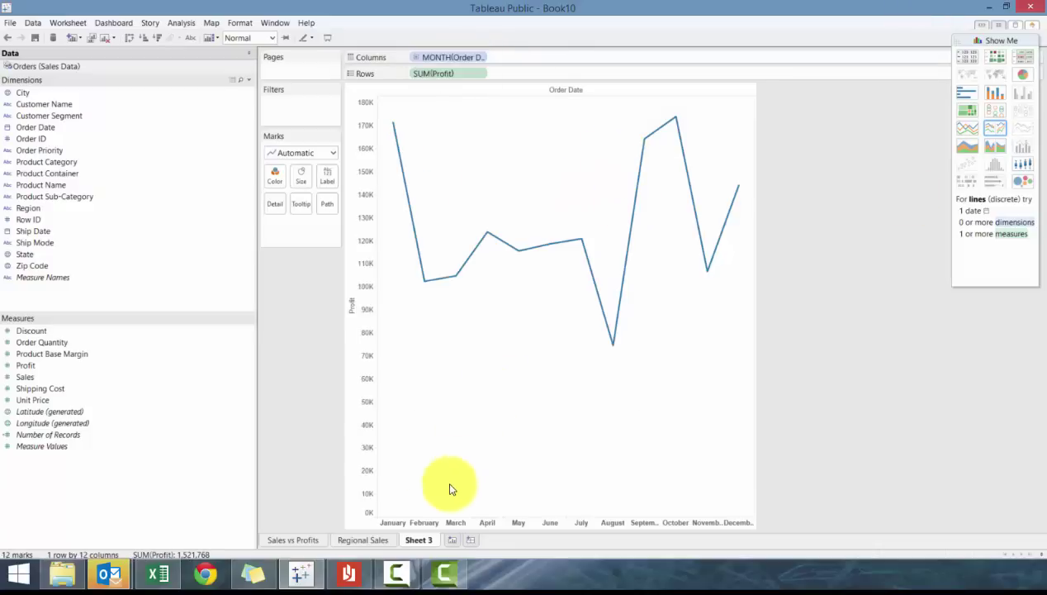
left_click(484, 58)
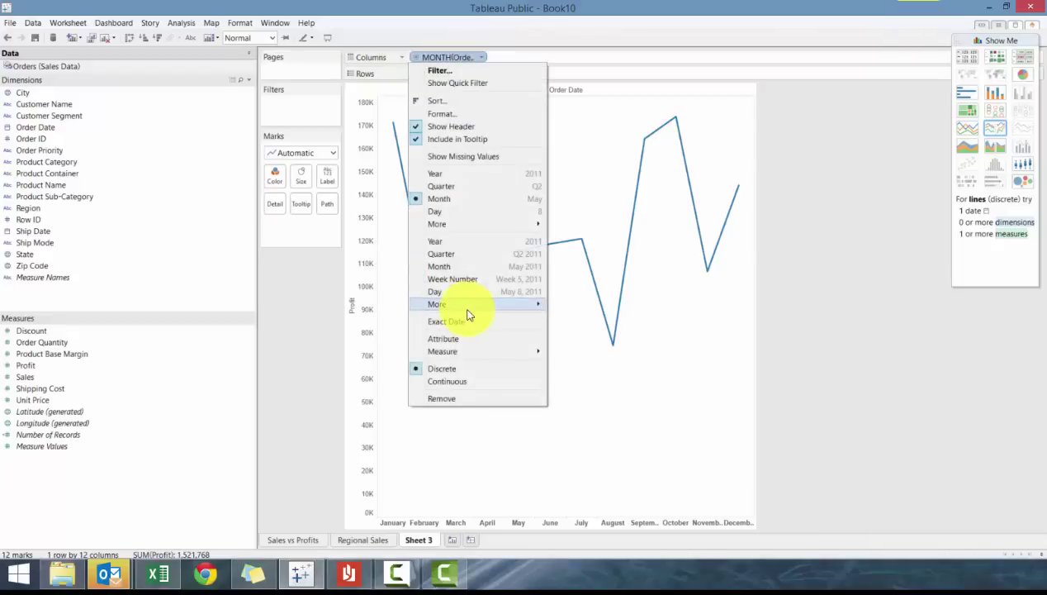
left_click(472, 266)
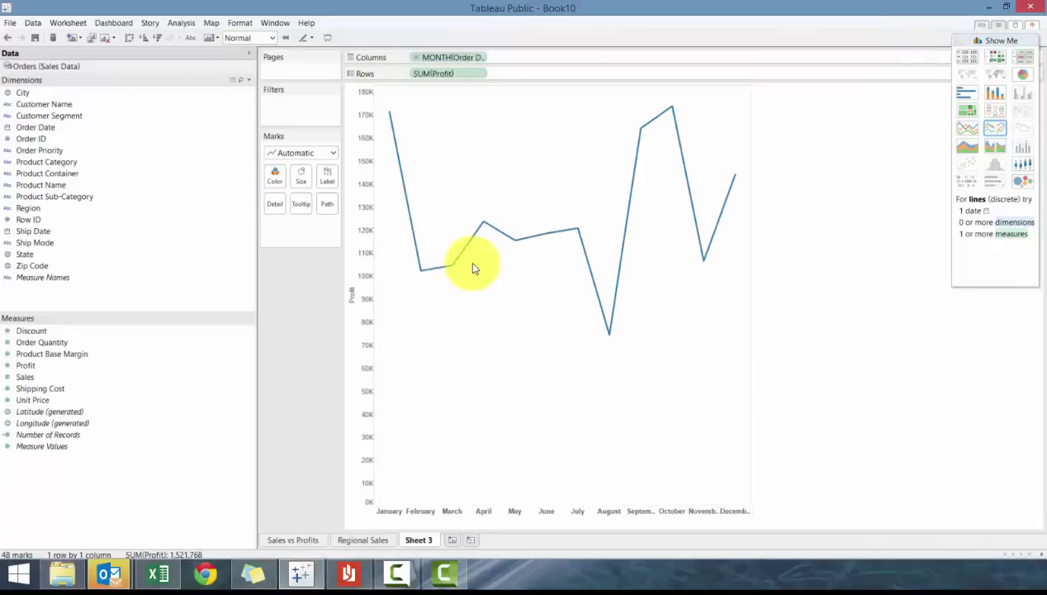
left_click(1029, 40)
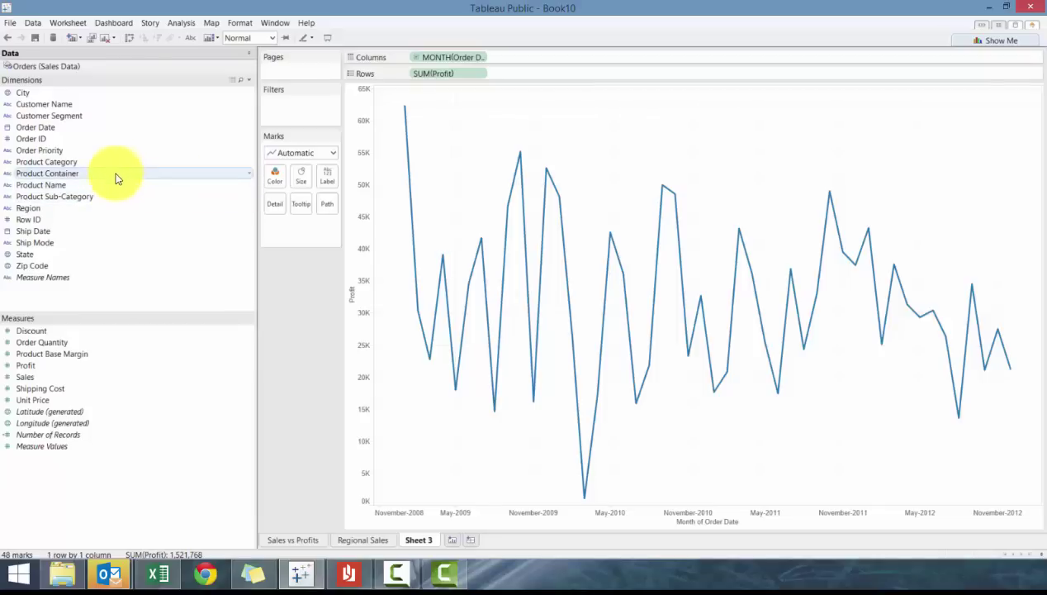
Colour the monthly profit line by Order Priority and highlight the High priority line.
left_click_drag(116, 150, 278, 182)
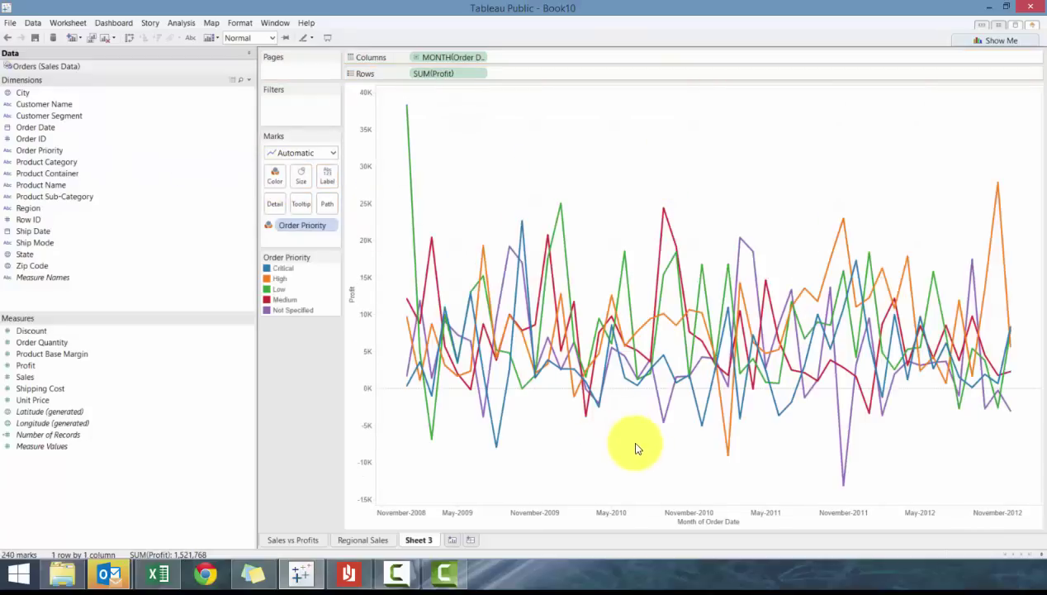
left_click(281, 278)
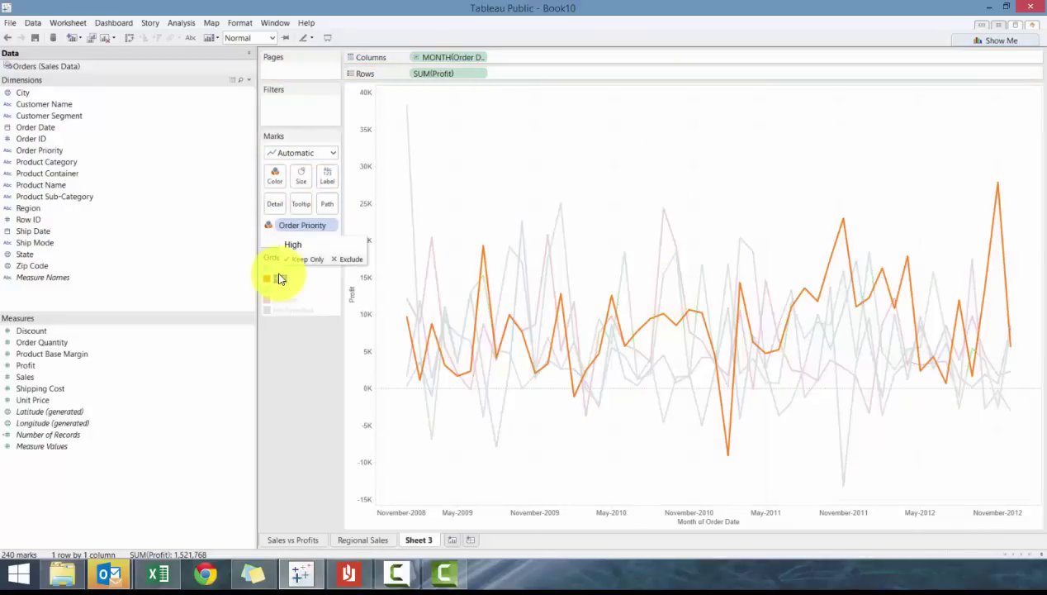
Step the legend highlight through each priority line, then clear it so all five show.
key("Down")
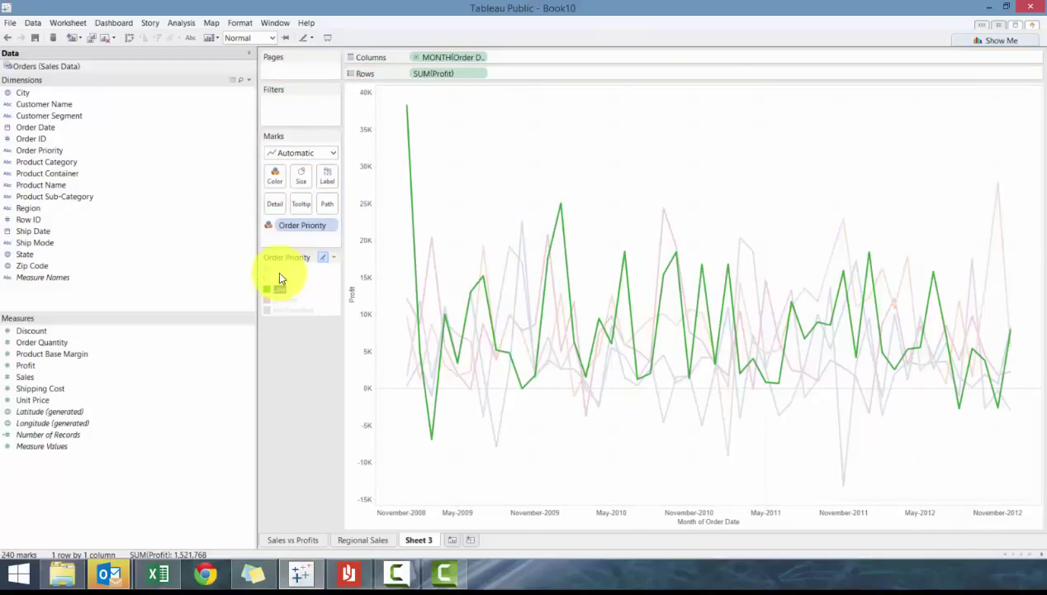
key("Down")
key("Up")
mouse_move(429, 437)
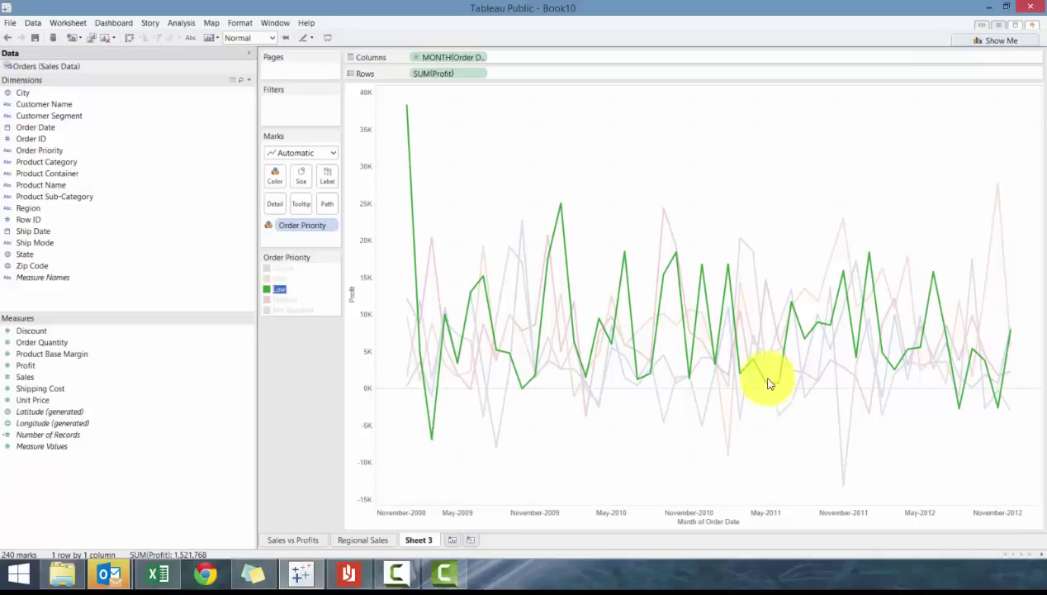
mouse_move(960, 355)
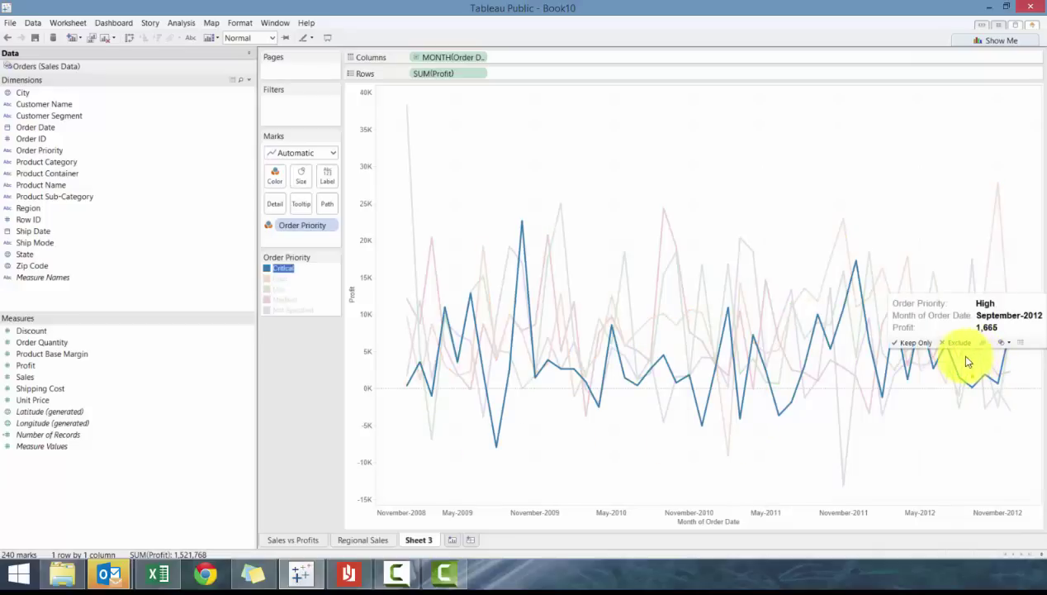
key("Down")
key("Down")
key("Up")
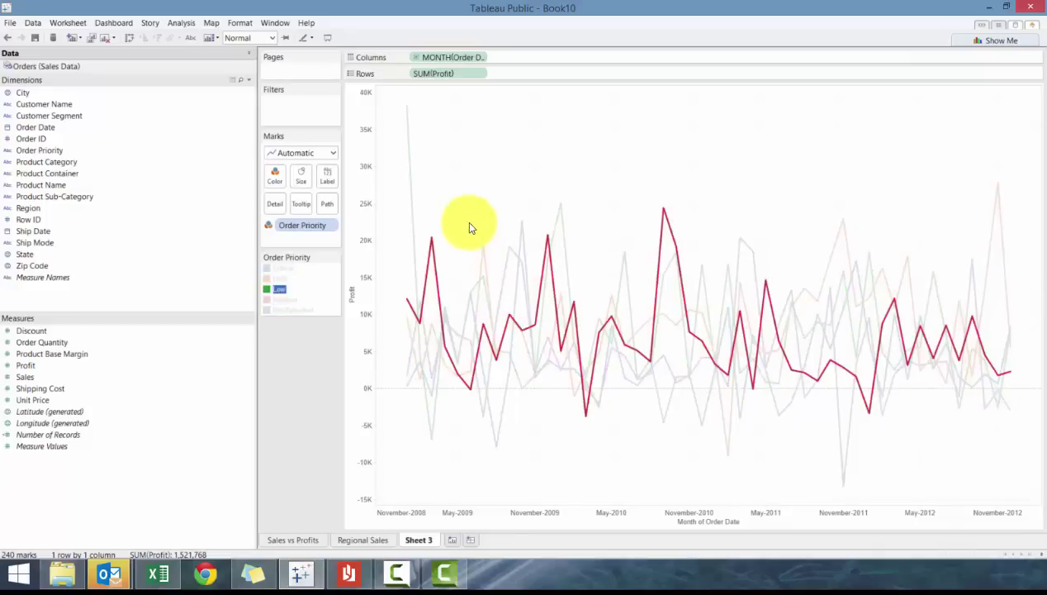
key("Up")
key("Up")
key("Up")
left_click(281, 268)
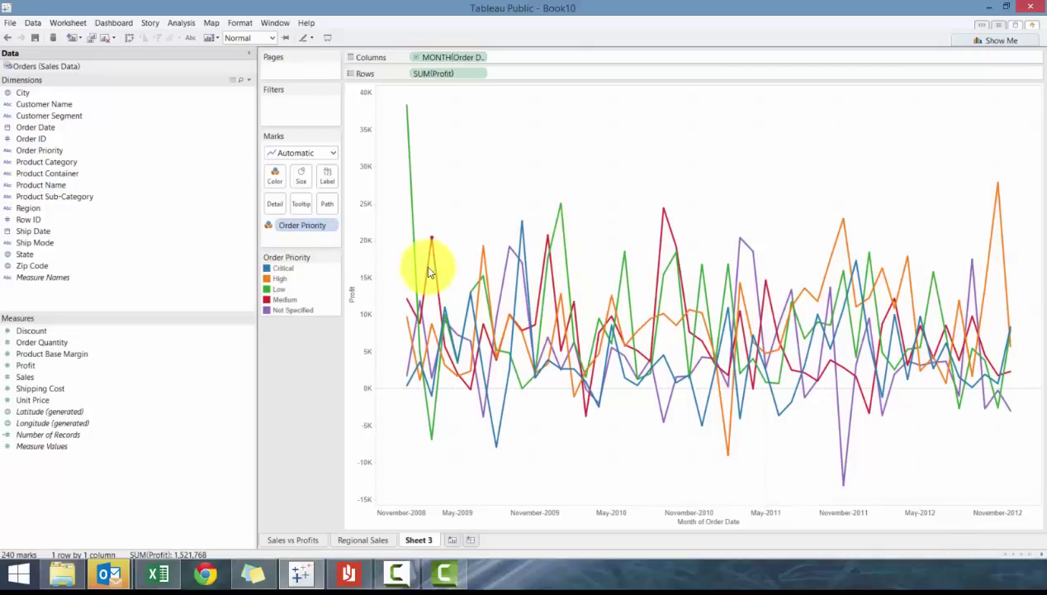
Rename the Sheet 3 tab to 'Profits Over Time'.
double_click(413, 542)
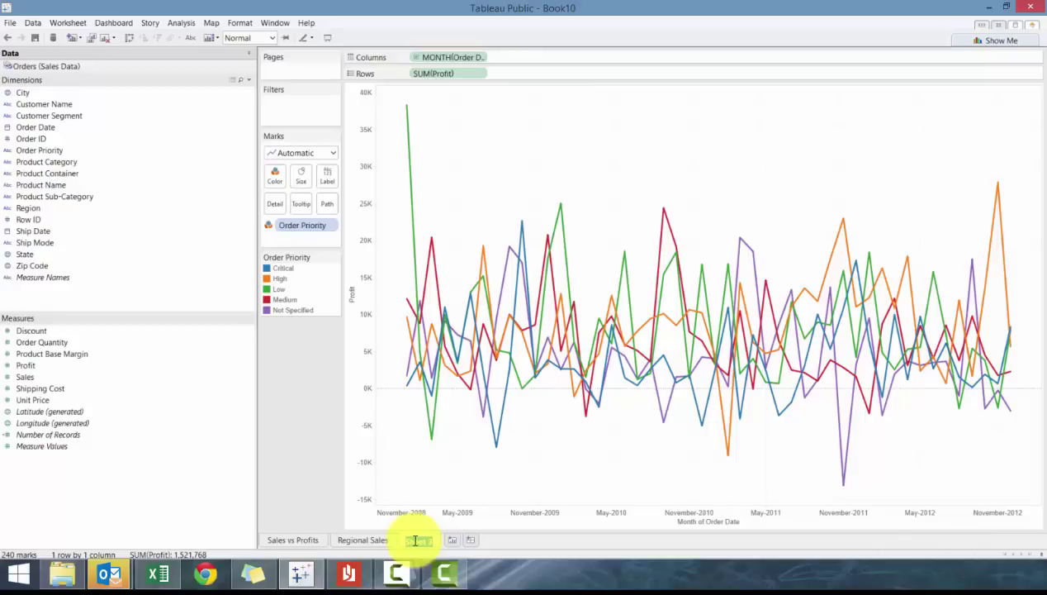
type("Profits O")
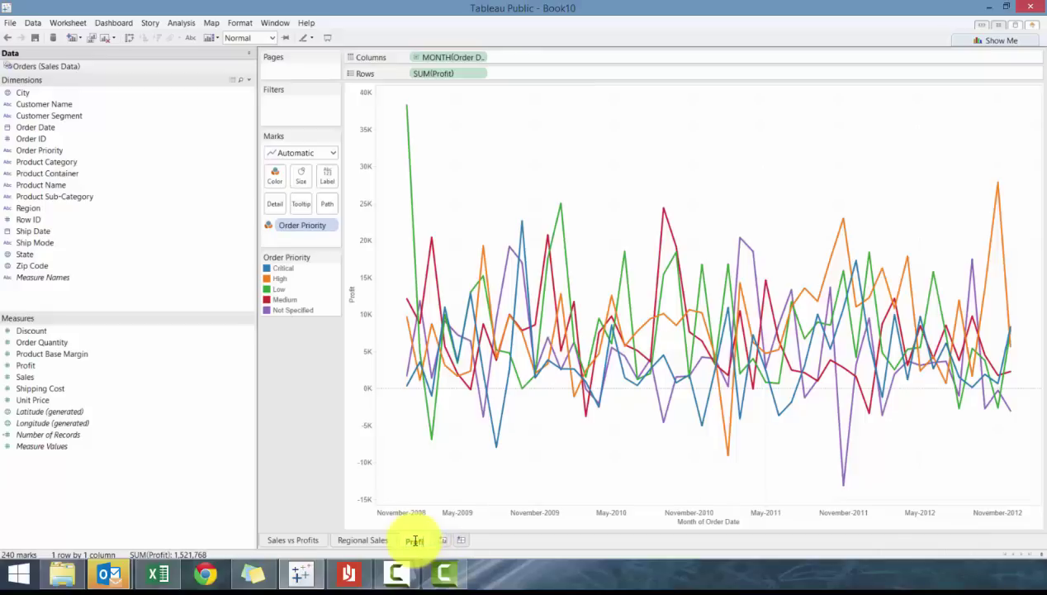
type("ver Time")
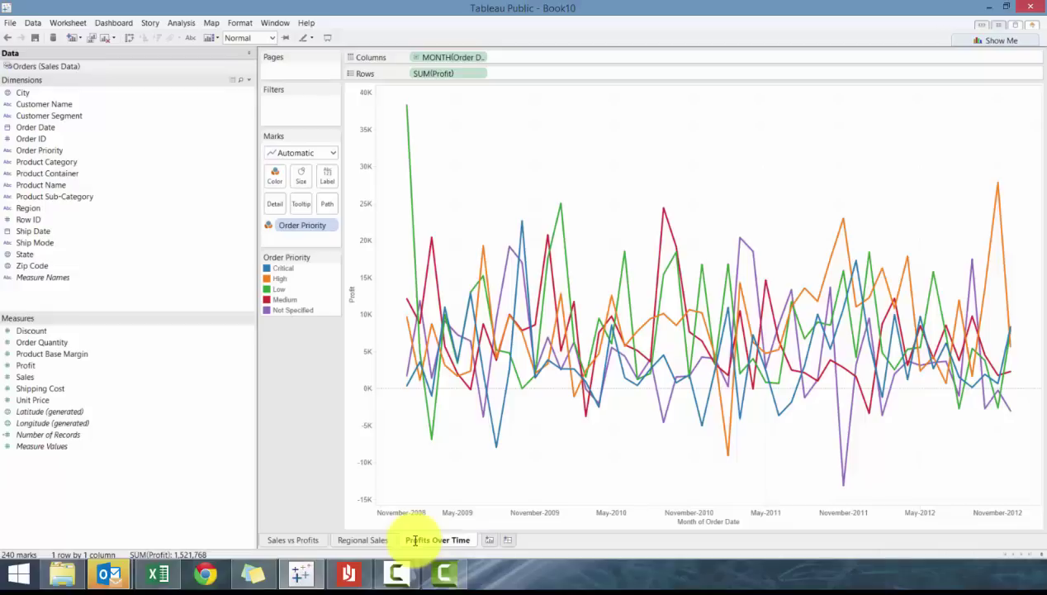
key("Return")
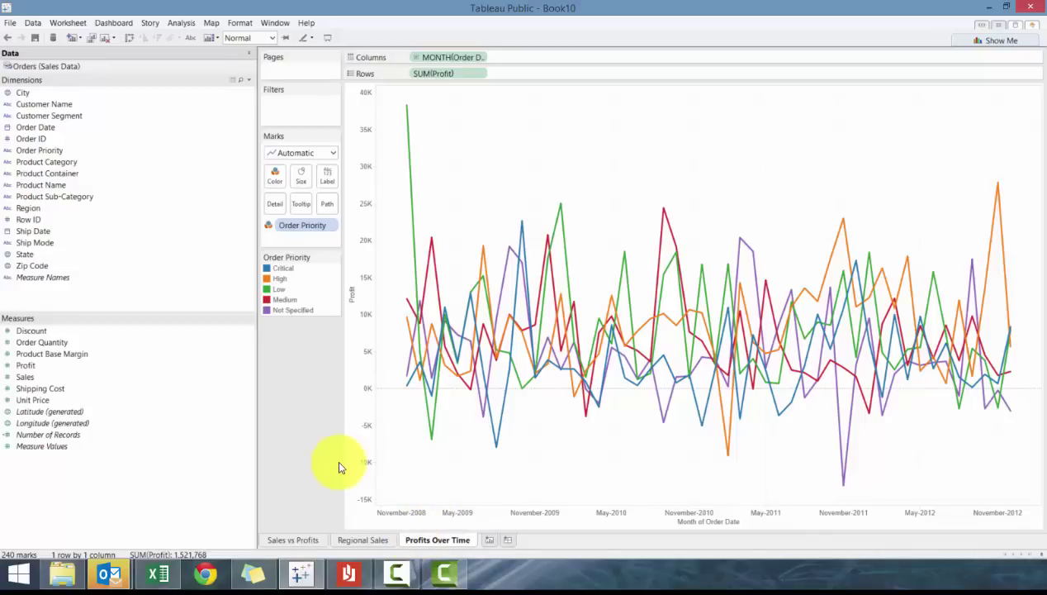